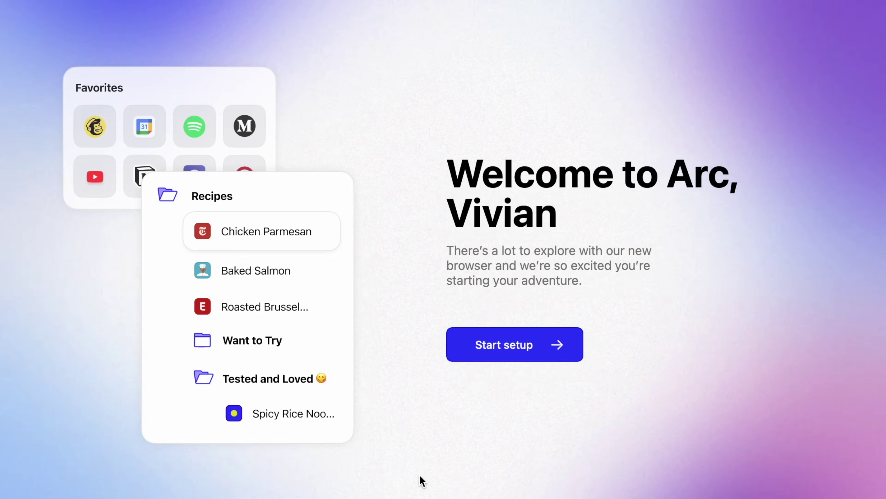
Step: Start Arc's setup and choose Chrome as the browser to import from
left_click(546, 352)
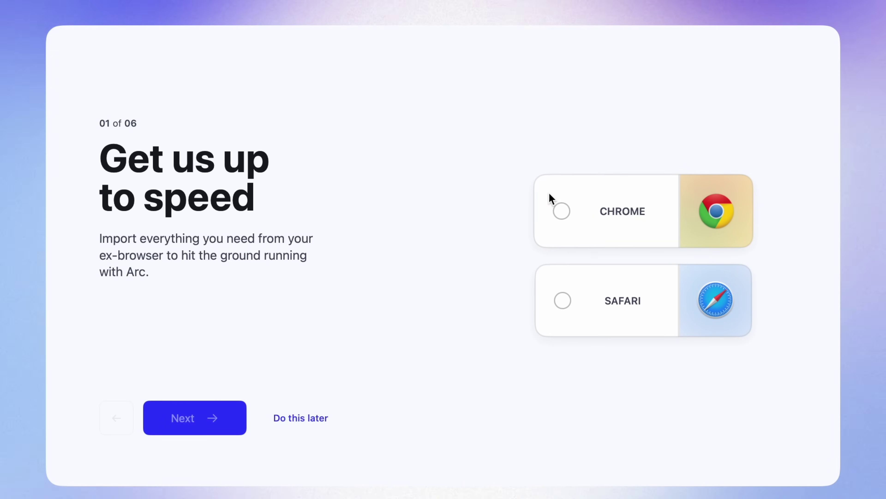
left_click(575, 203)
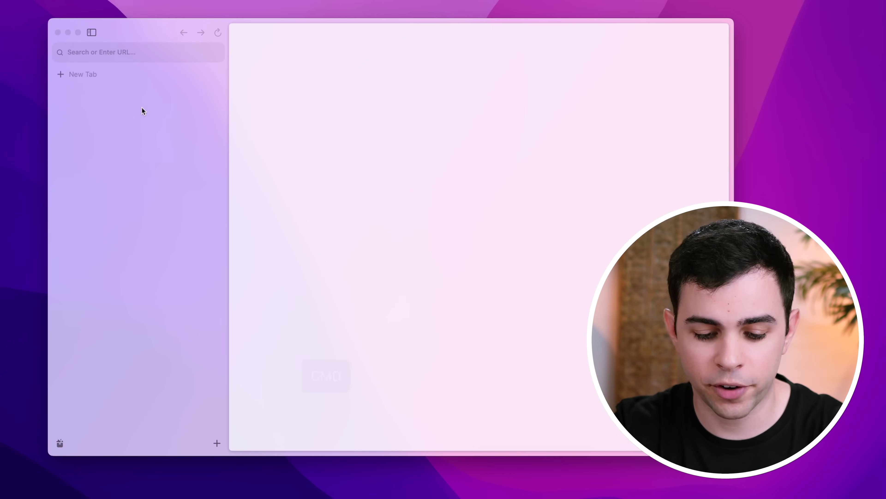
Step: Open github.com in a new tab and drag it up into the favourites row
key("super+t")
type("github.com")
key("Return")
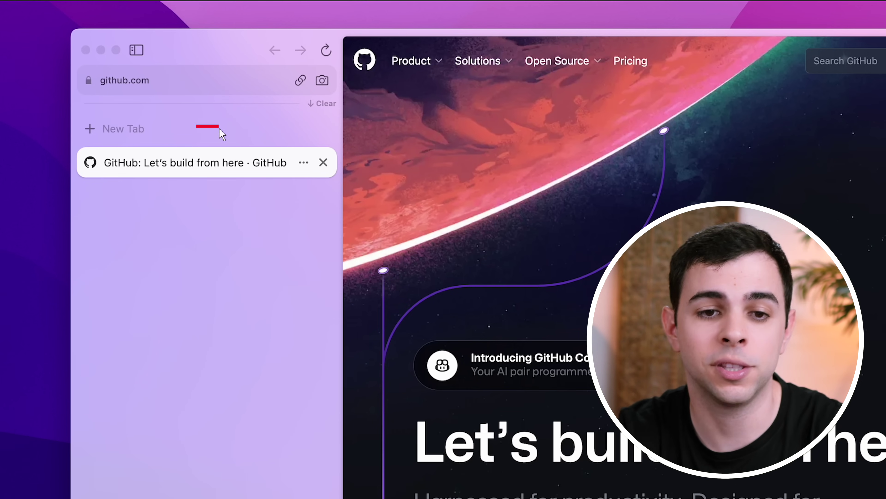
left_click_drag(155, 164, 193, 109)
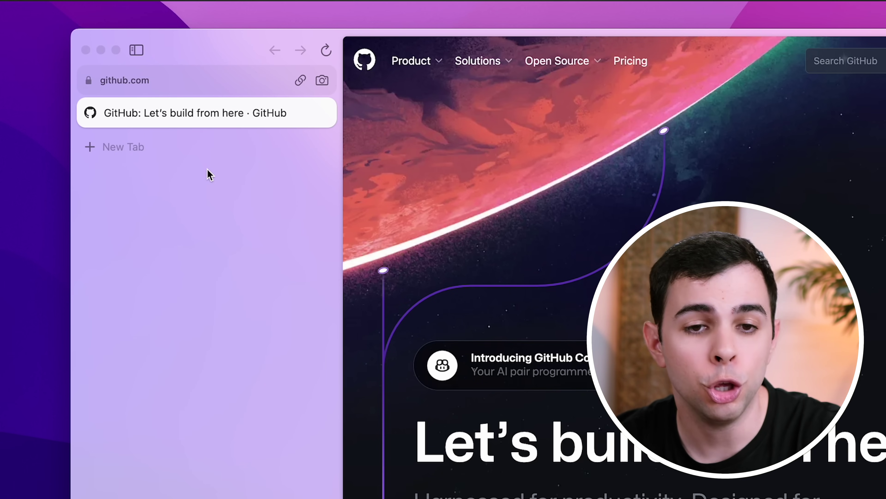
left_click_drag(210, 121, 226, 68)
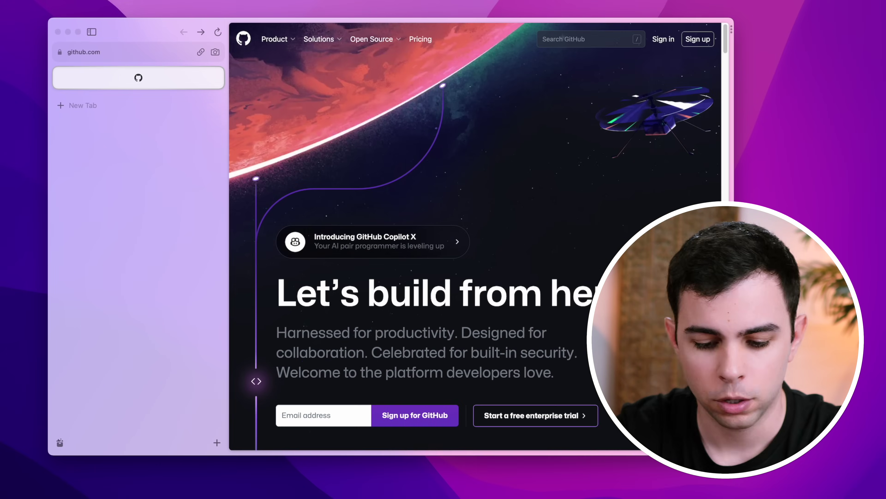
Step: Open Notion and Slack in new tabs
key("super+t")
type("notion.so")
key("Return")
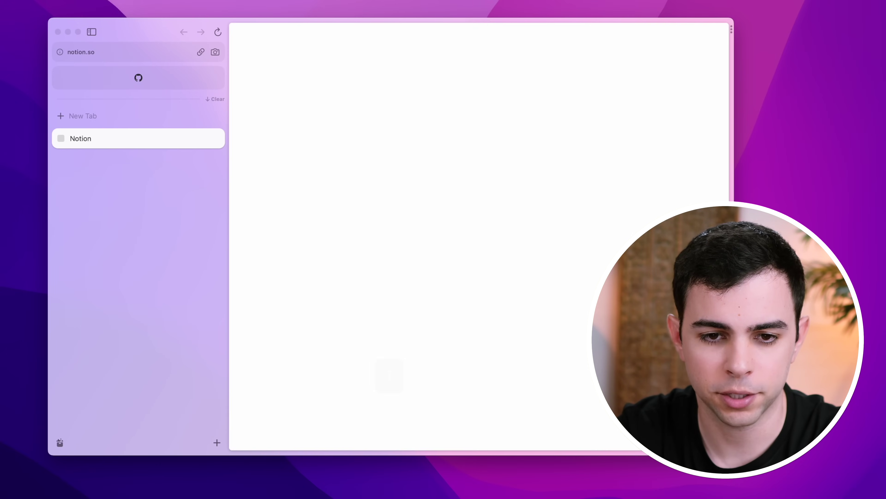
key("super+t")
type("slack.com")
key("Return")
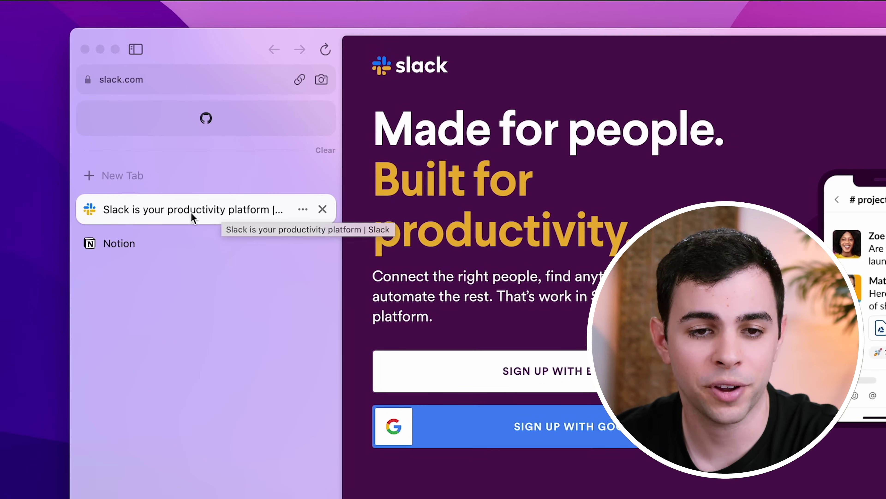
Step: Start renaming the Slack tab, cancel it, and return to the GitHub favourite
double_click(146, 161)
type("Context")
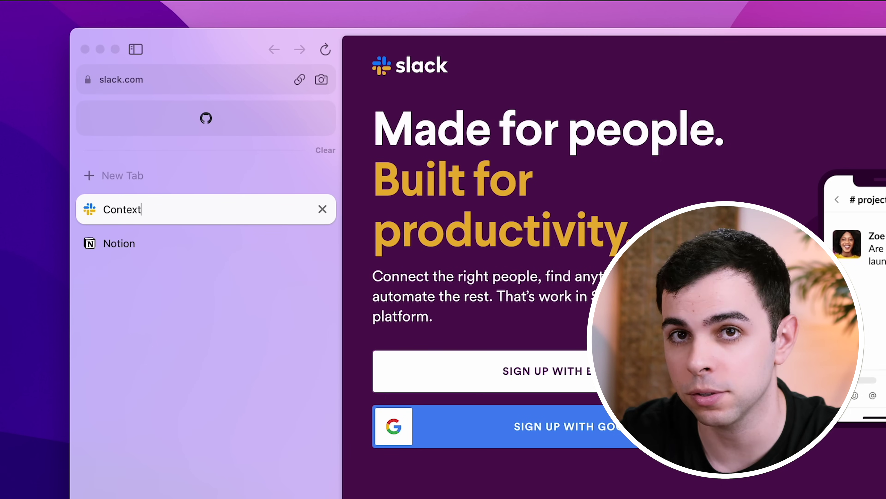
key("Escape")
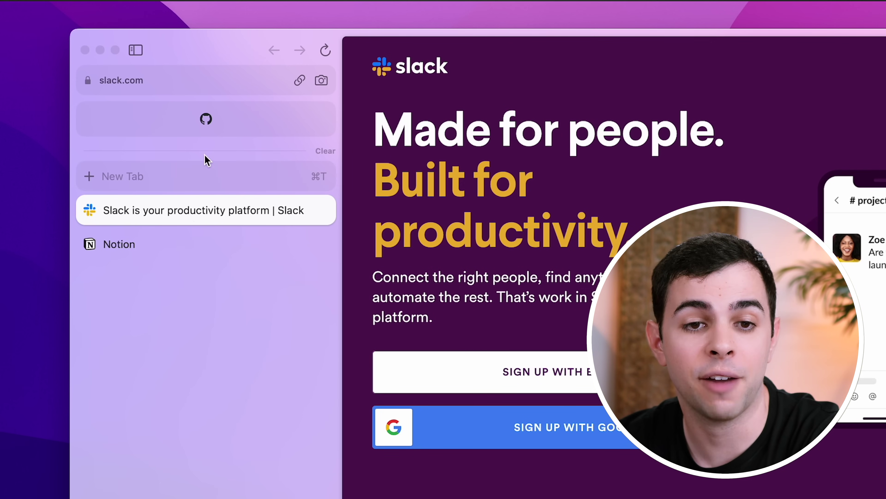
left_click(214, 135)
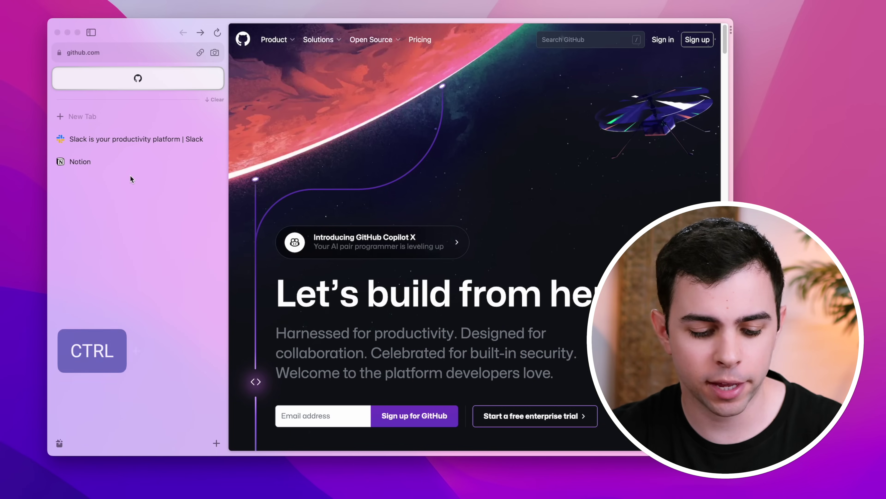
Step: Close the GitHub and Slack tabs so only Notion stays open
key("ctrl+Tab")
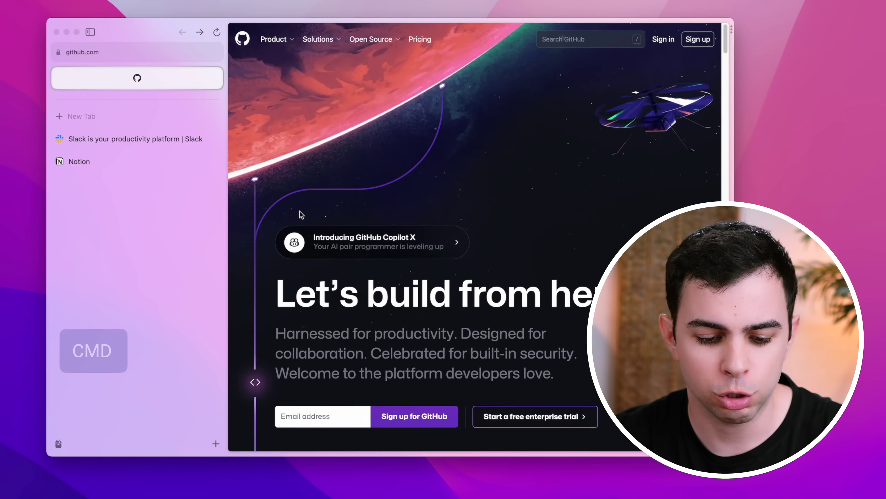
key("super+w")
left_click(133, 140)
key("super+w")
key("ctrl+Tab")
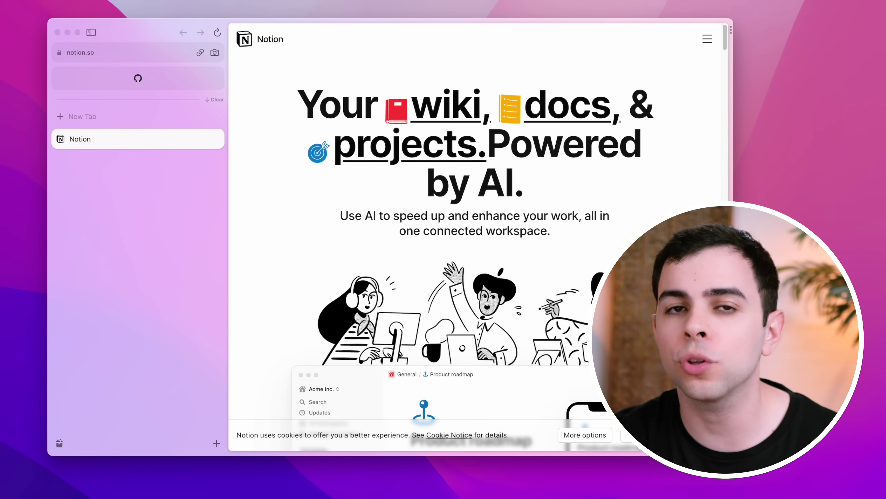
Step: Open proton.me and slack.com, and make Proton, Slack and Notion favourites
key("super+t")
type("protonmail.com")
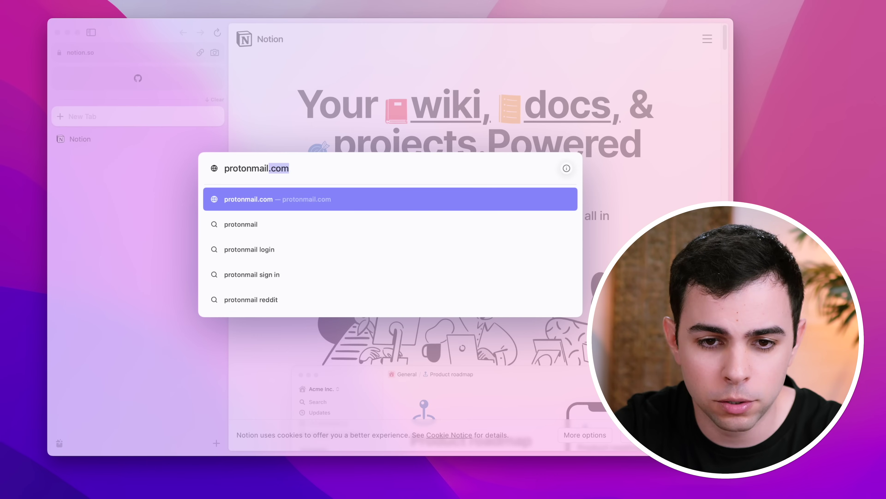
key("Return")
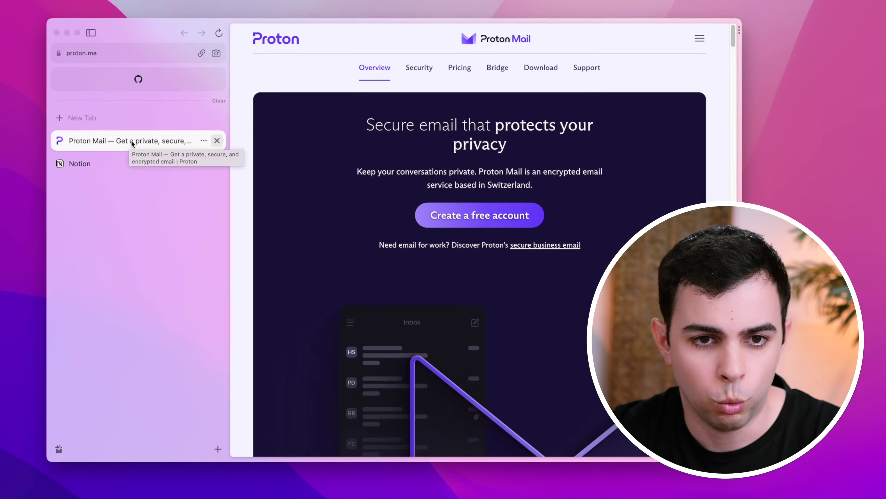
left_click_drag(131, 142, 102, 75)
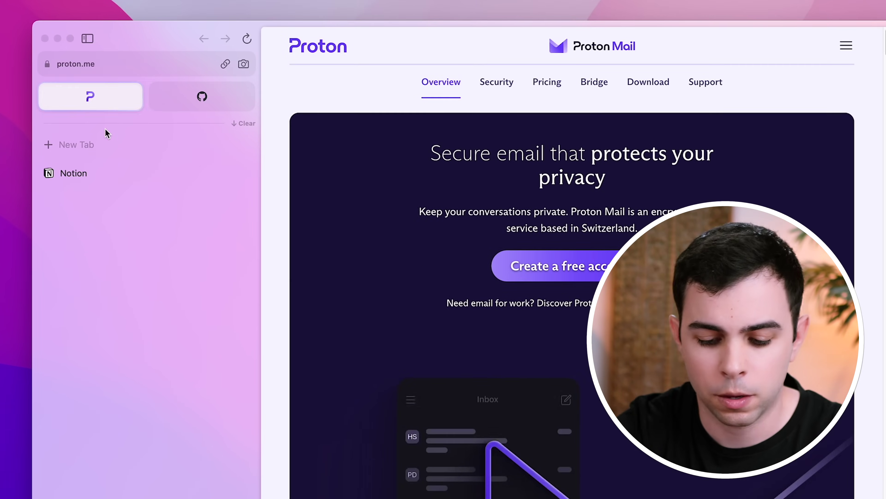
key("super+t")
type("slack.com")
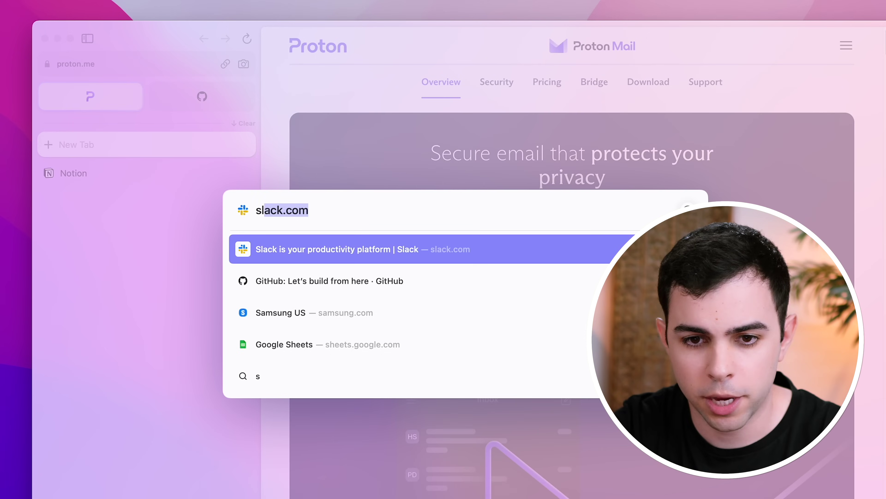
key("Return")
left_click_drag(131, 172, 147, 97)
left_click_drag(178, 175, 138, 130)
Step: Pin Stack Overflow, create folders, and file it in Resources with GitHub in Project 1
left_click(185, 111)
key("super+t")
type("stack")
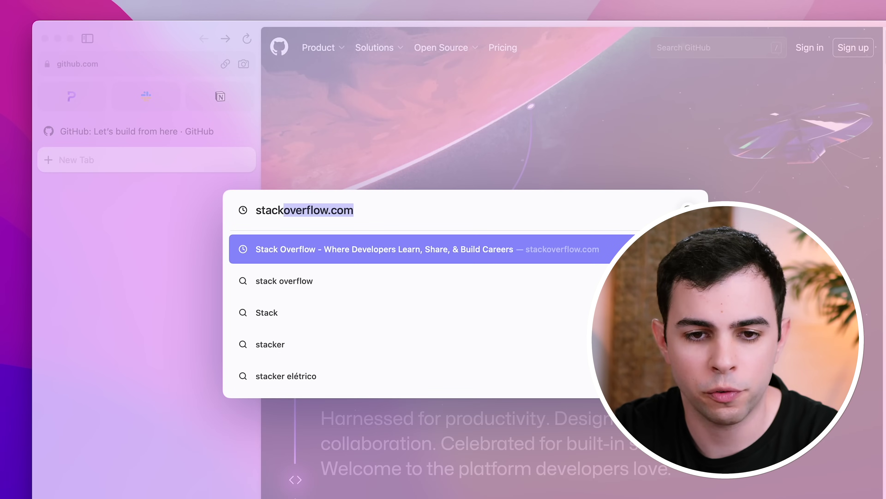
key("Return")
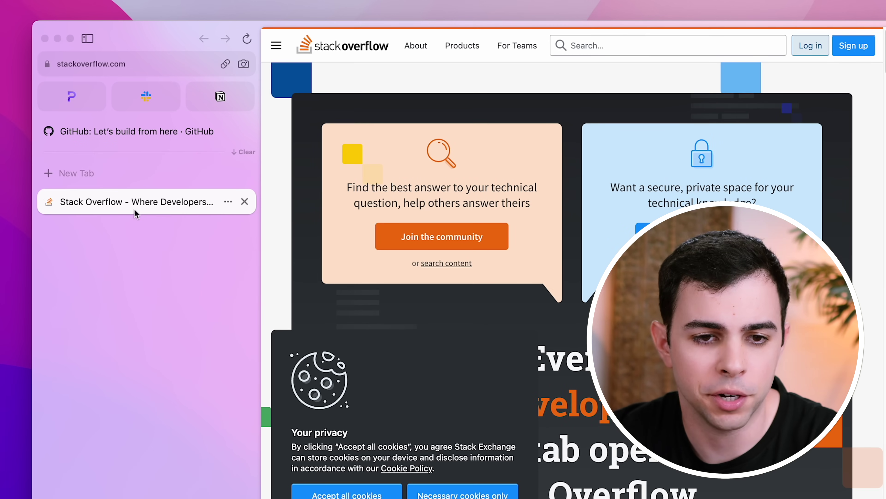
left_click_drag(135, 211, 188, 138)
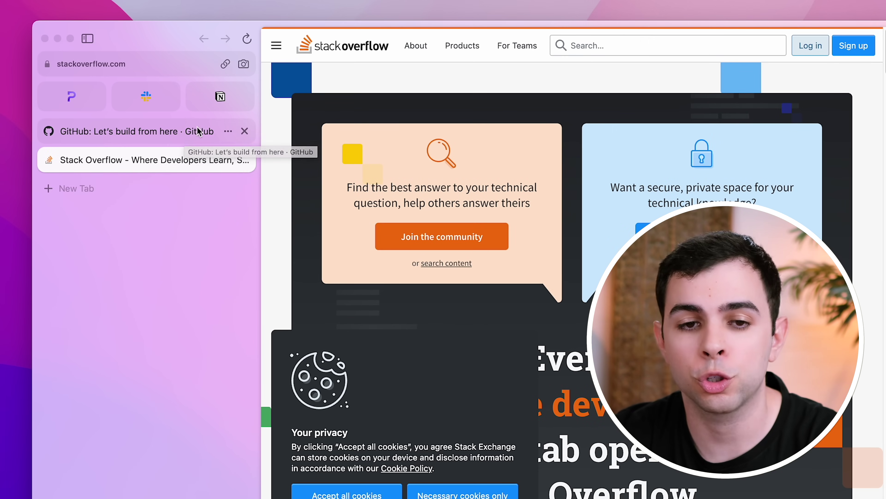
right_click(185, 111)
left_click(220, 155)
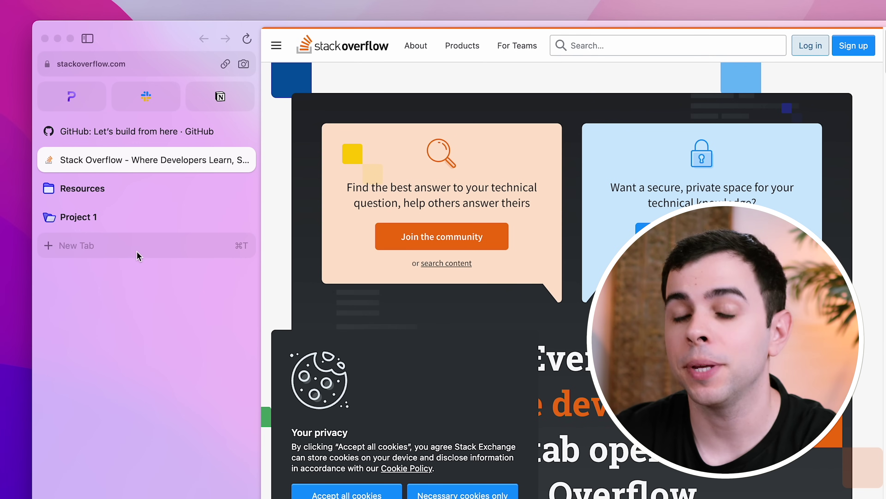
left_click_drag(105, 172, 113, 191)
left_click(115, 138)
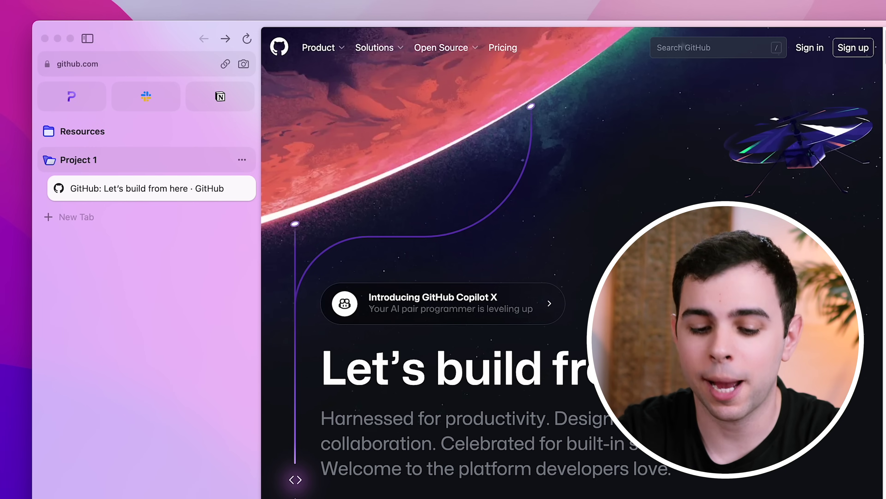
Step: Open espn.com in a new unpinned tab
key("super+t")
type("espn.com")
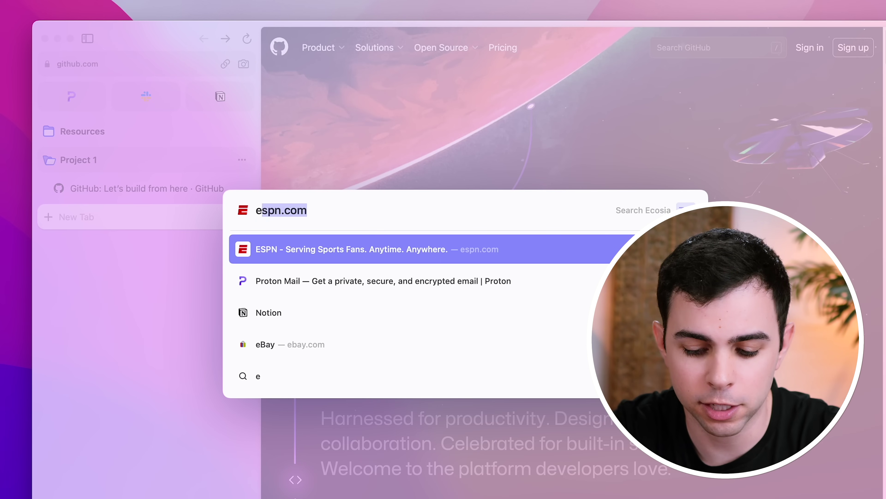
key("Return")
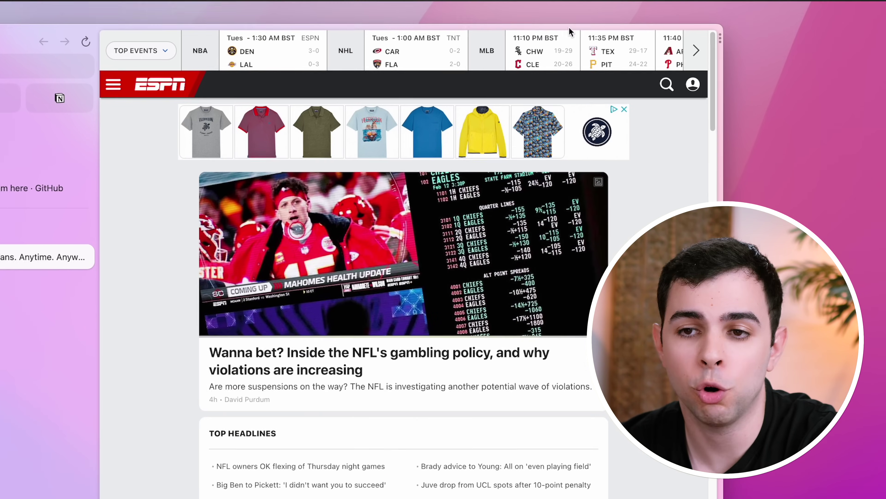
Step: View and dismiss the extension options, then search 'manage exte' in the command bar
mouse_move(722, 41)
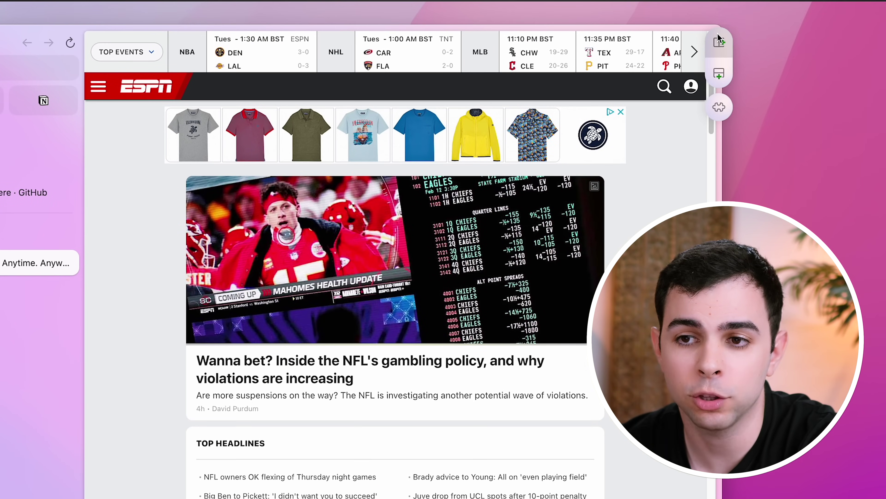
left_click(726, 105)
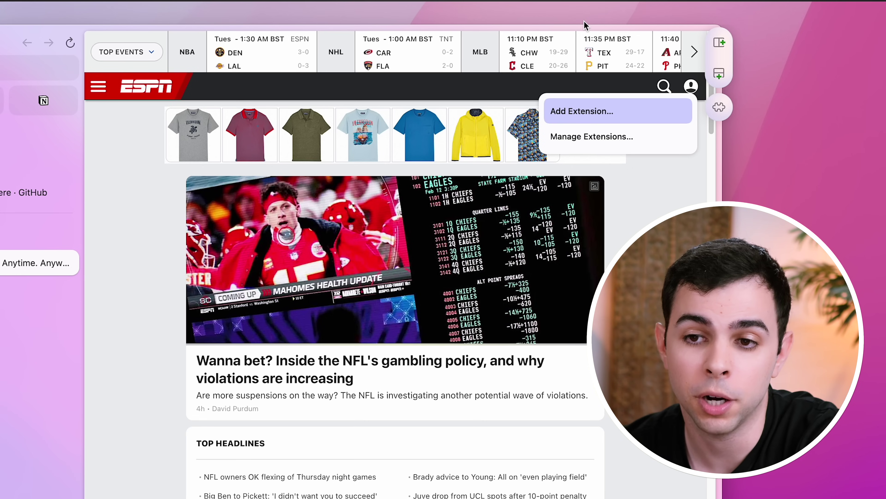
left_click(640, 135)
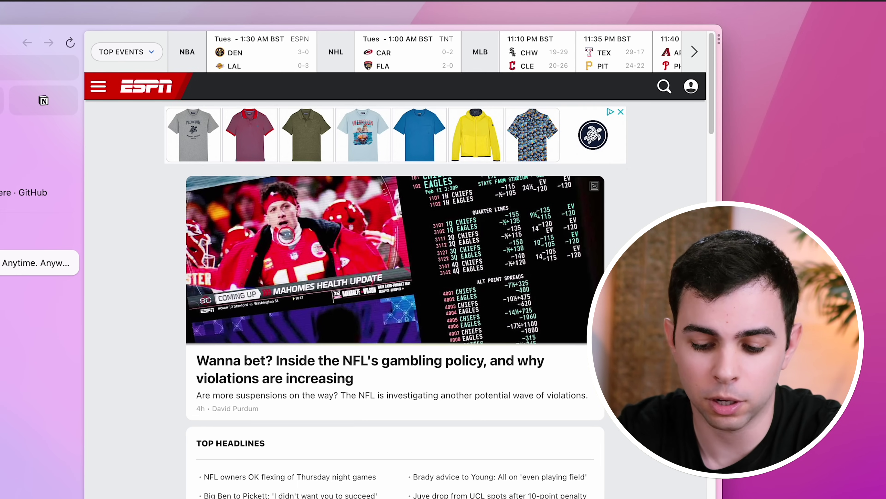
key("super+l")
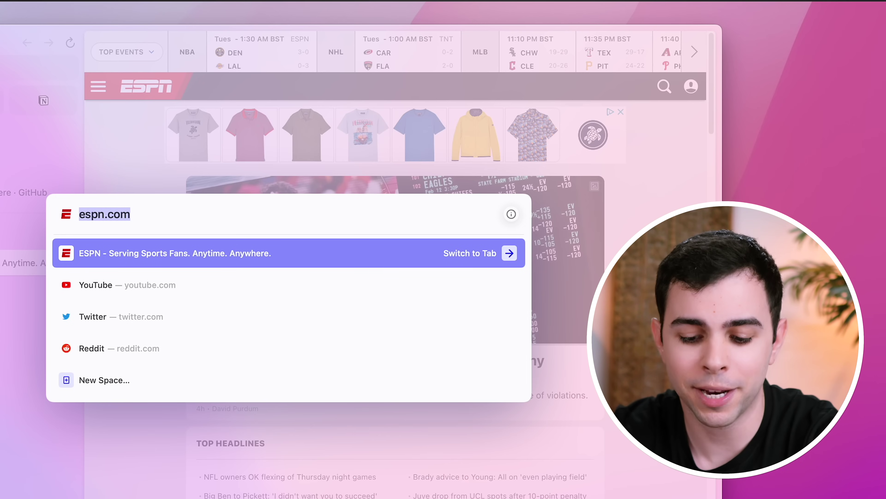
type("manage exte")
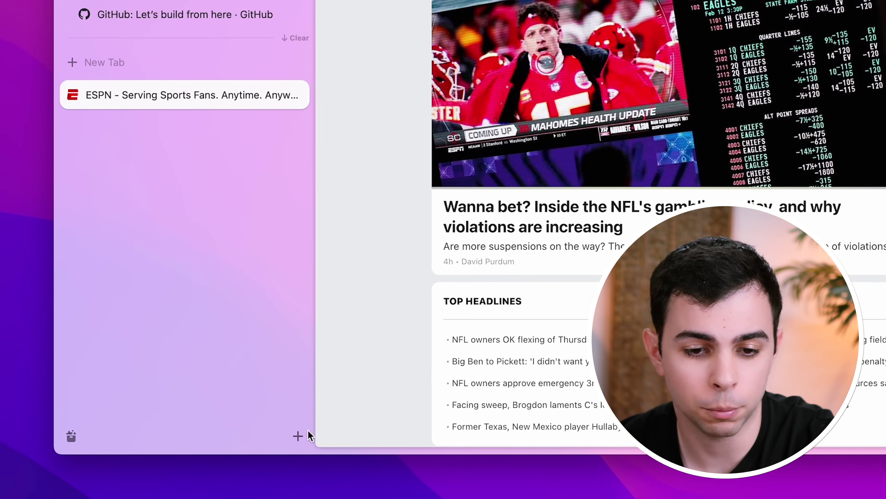
Step: Create a new space named Play
left_click(248, 440)
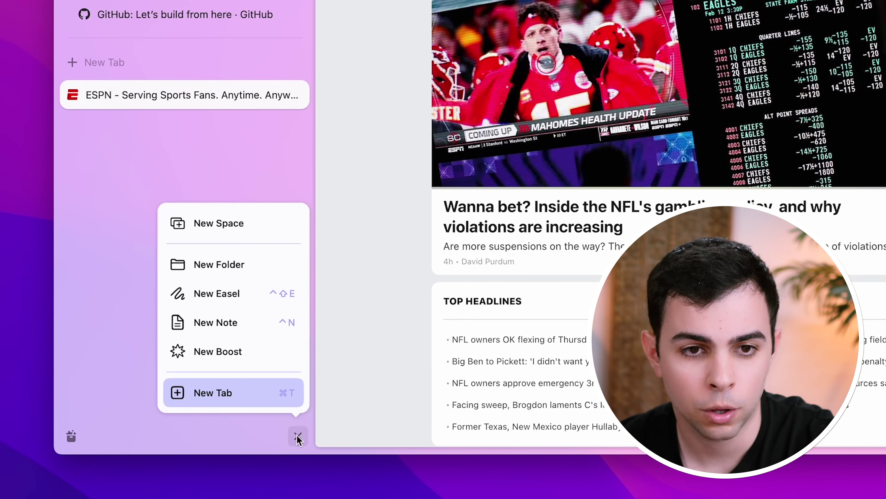
left_click(271, 236)
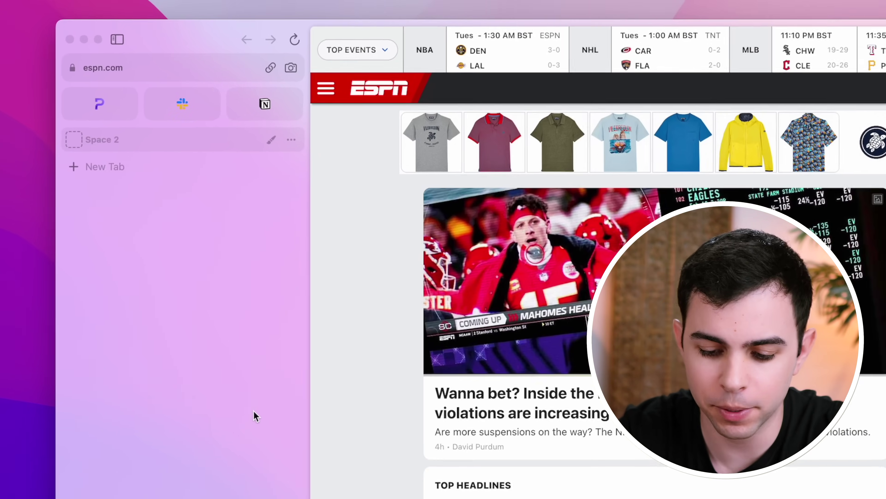
type("Play")
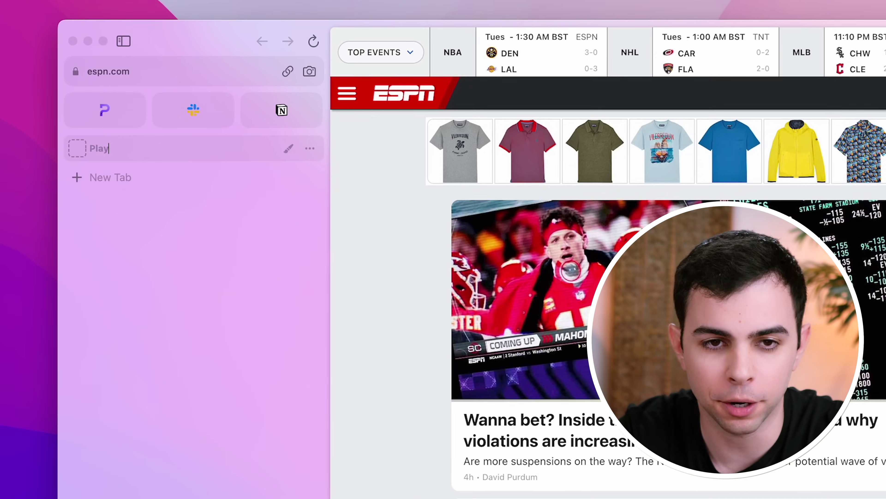
key("Return")
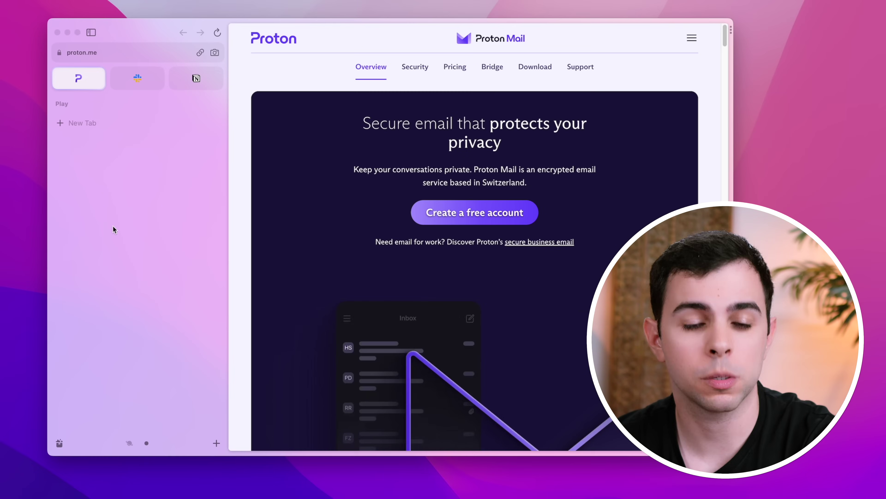
key("ctrl")
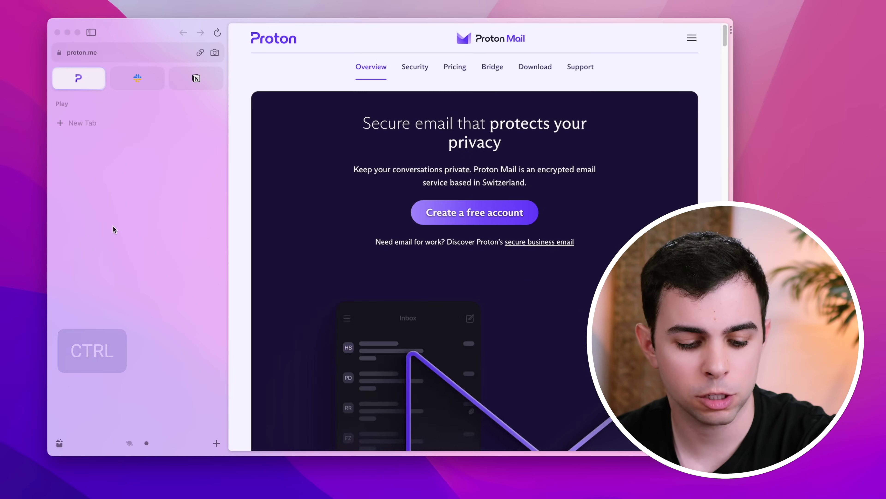
key("ctrl+1")
key("ctrl+2")
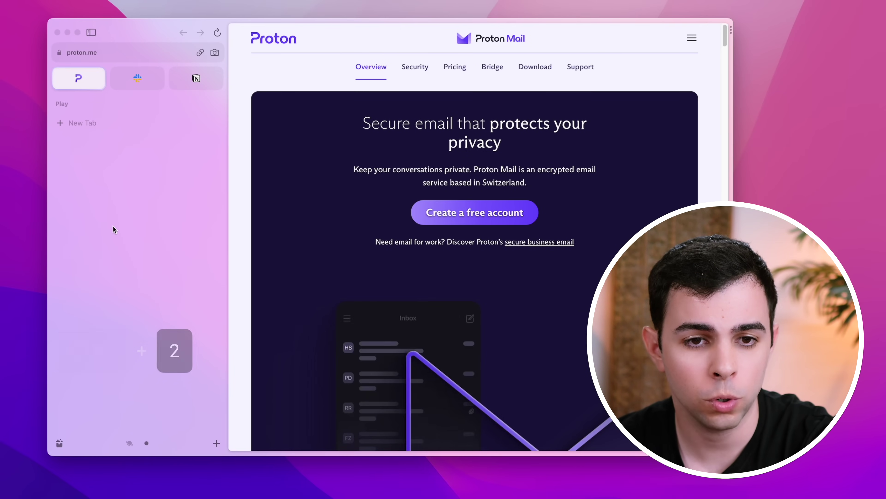
Step: Rename the first space to Work and bring up its icon and colour options
key("shift")
scroll(110, 206, "down", 1)
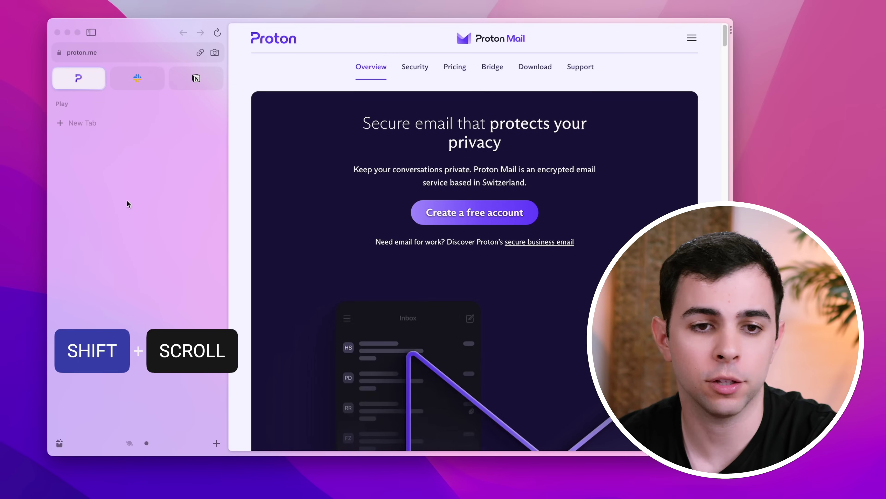
scroll(127, 203, "left", 2)
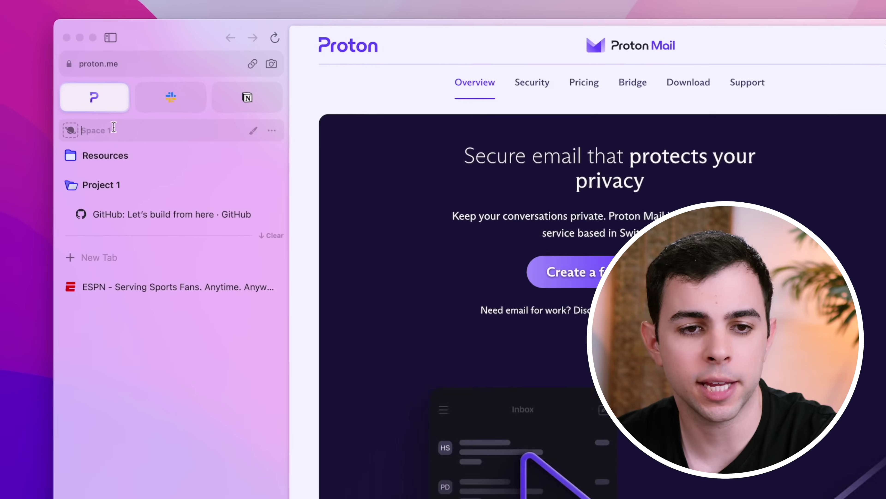
type("Wor")
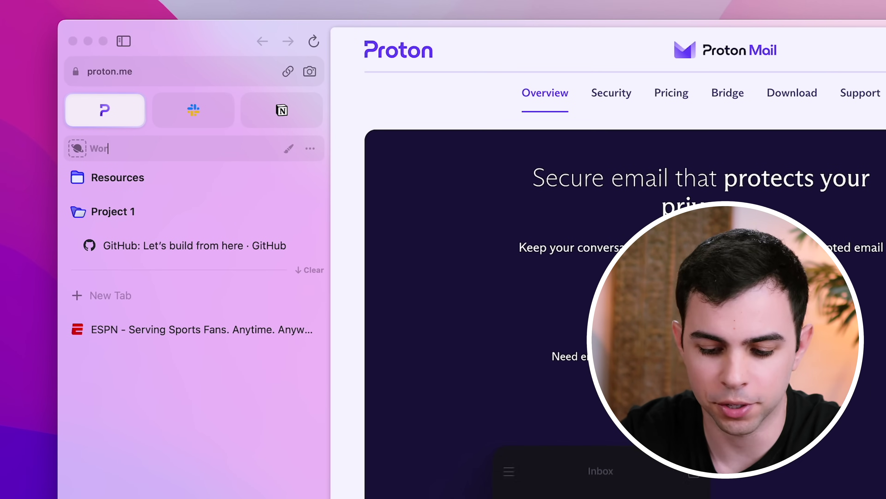
type("k")
key("Return")
left_click(80, 146)
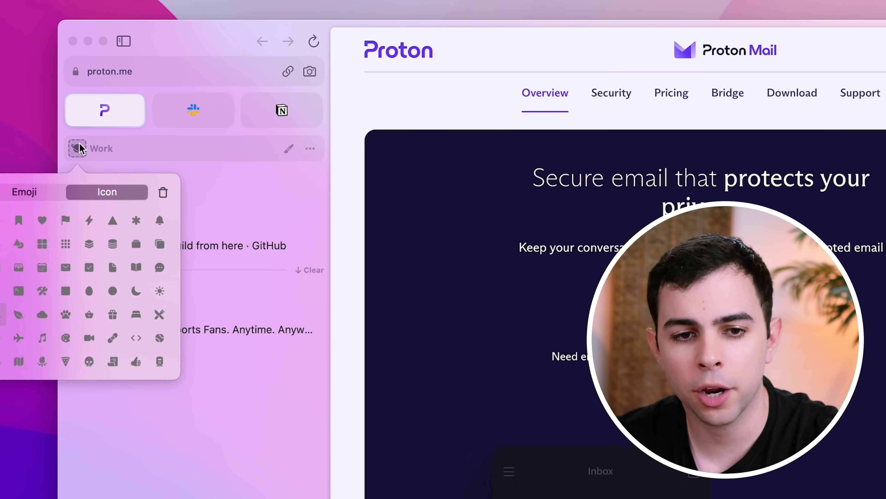
left_click(79, 143)
left_click(289, 150)
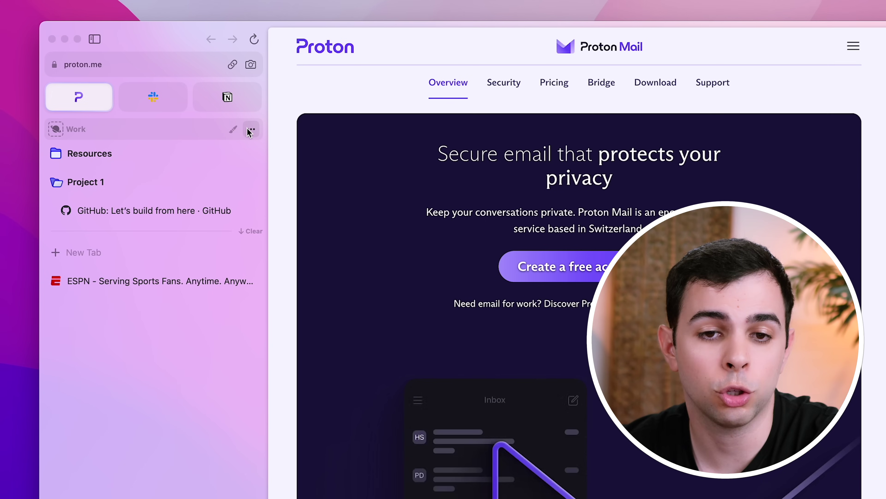
Step: Show the Work space menu's profile choices
left_click(250, 128)
mouse_move(292, 136)
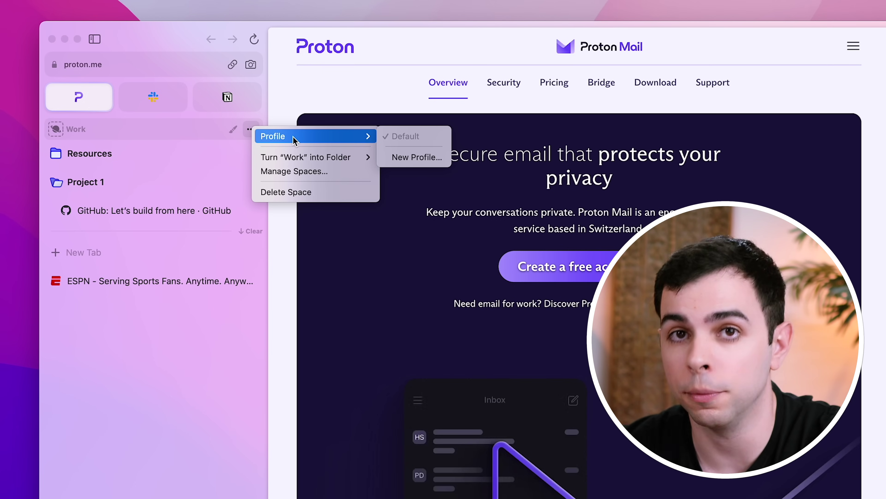
Step: Create a new profile named 'W' and assign it to the Work space
left_click(415, 158)
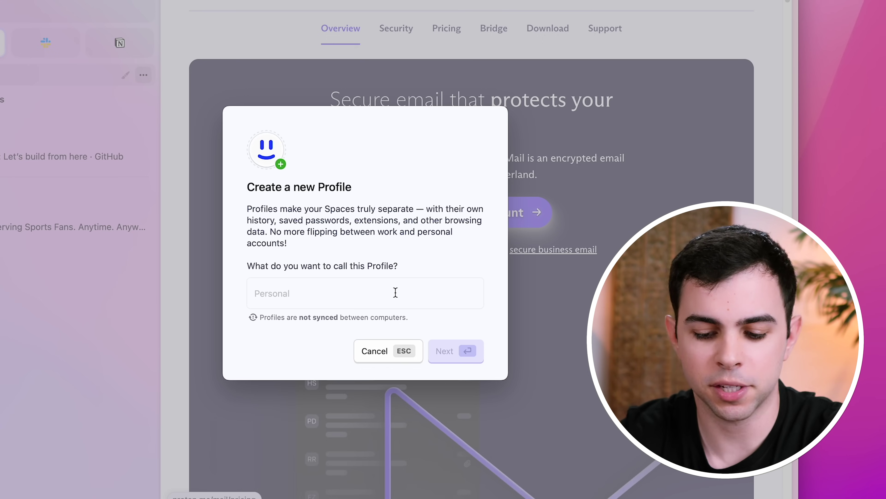
type("Work")
key("Return")
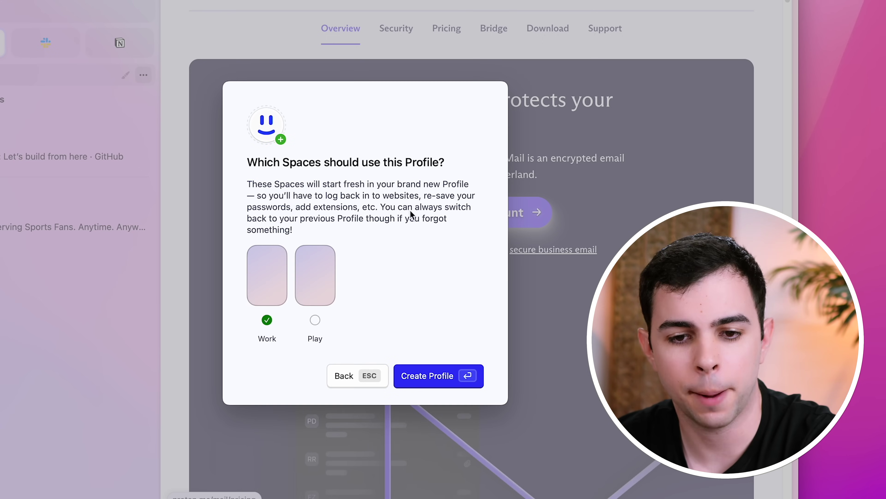
left_click(465, 376)
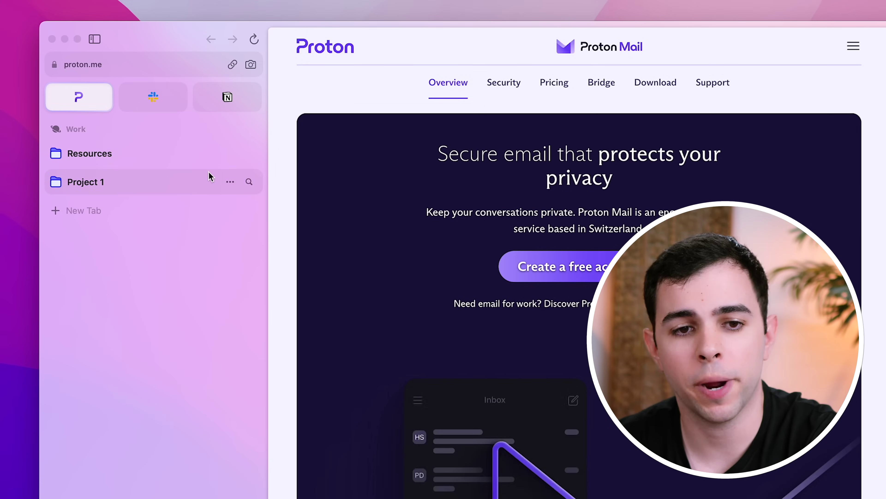
Step: Swipe over to the empty Play space and open the profile badge's list of profiles
scroll(188, 164, "right", 5)
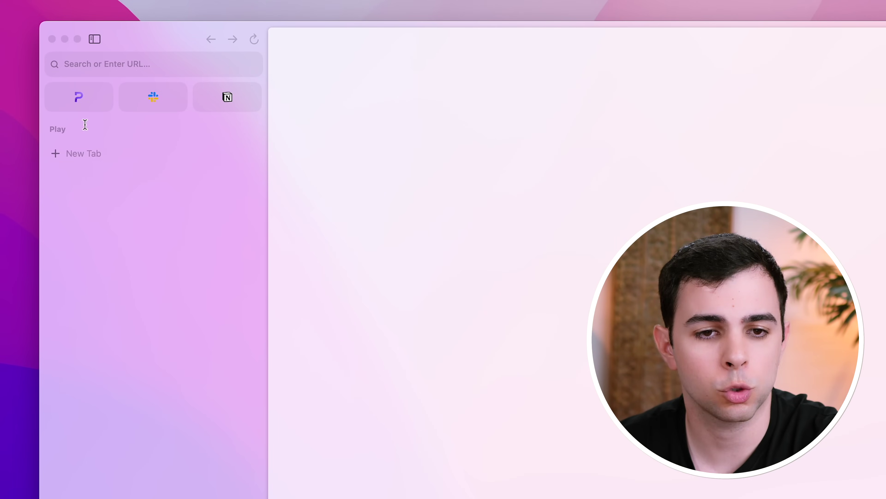
left_click(197, 129)
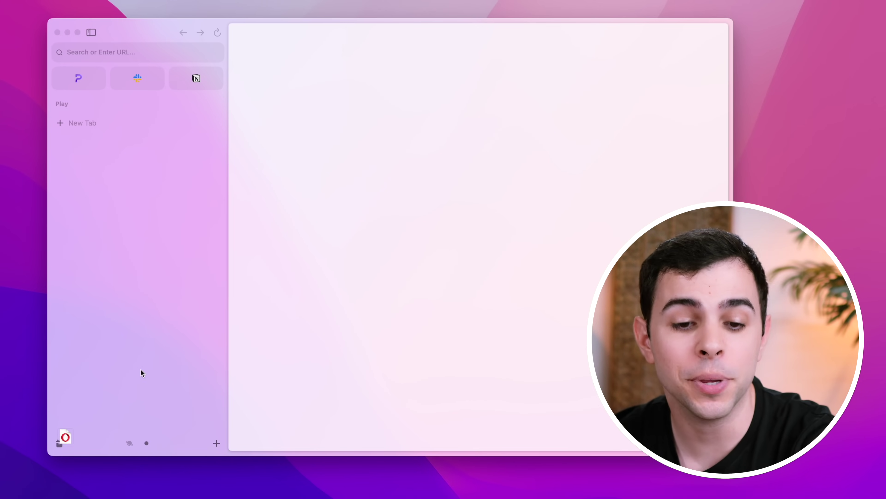
left_click(129, 442)
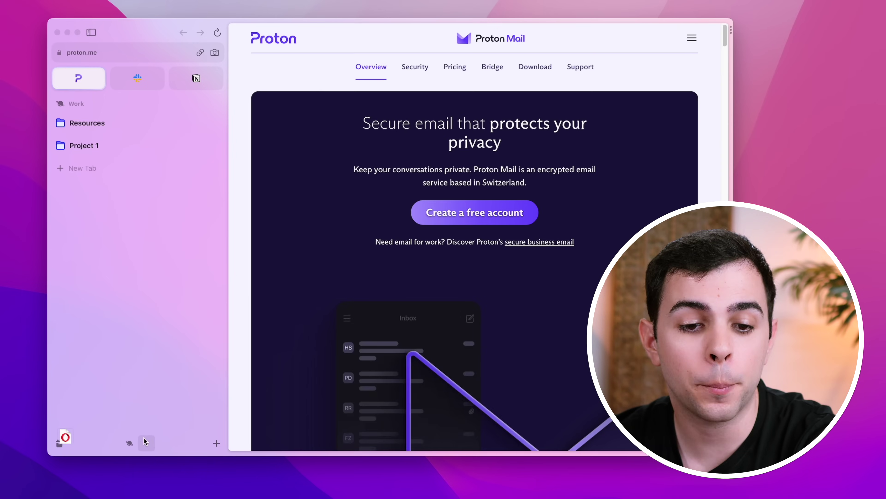
left_click(144, 438)
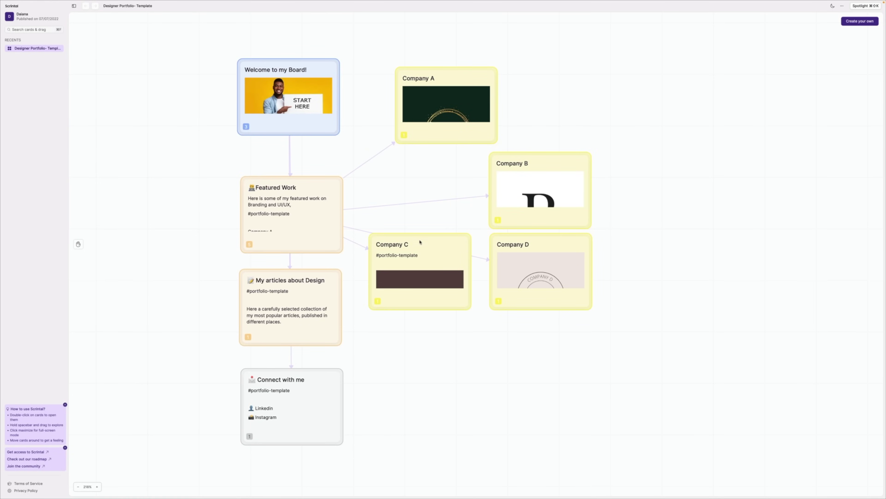
Step: Move the Company C card lower and close the historical background, Web3 concepts and Web1 cards
left_click_drag(418, 255, 437, 372)
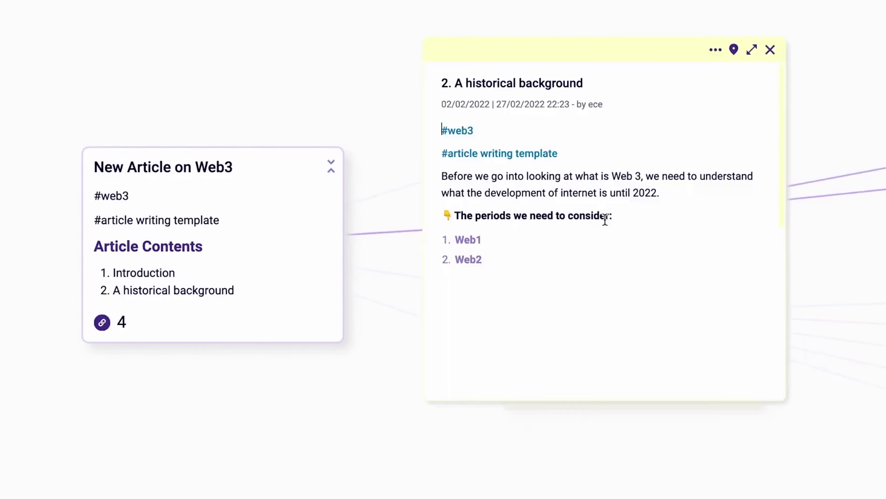
left_click(770, 49)
left_click(577, 311)
left_click(744, 141)
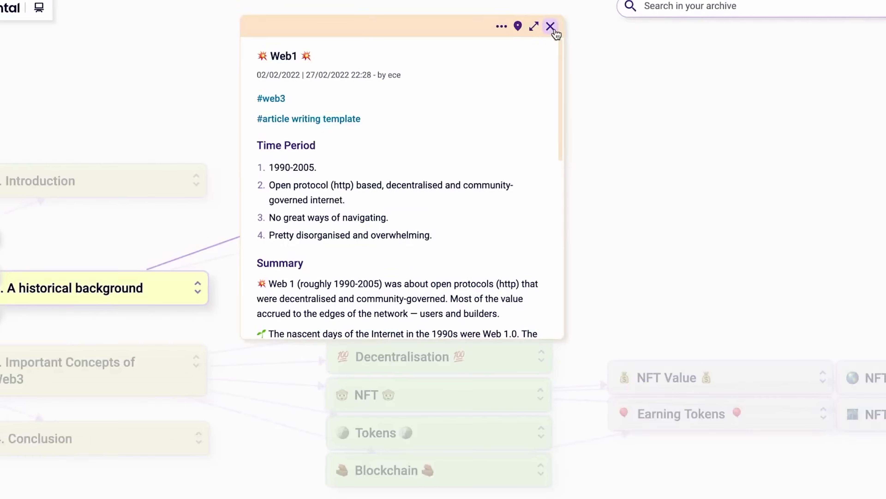
left_click(551, 27)
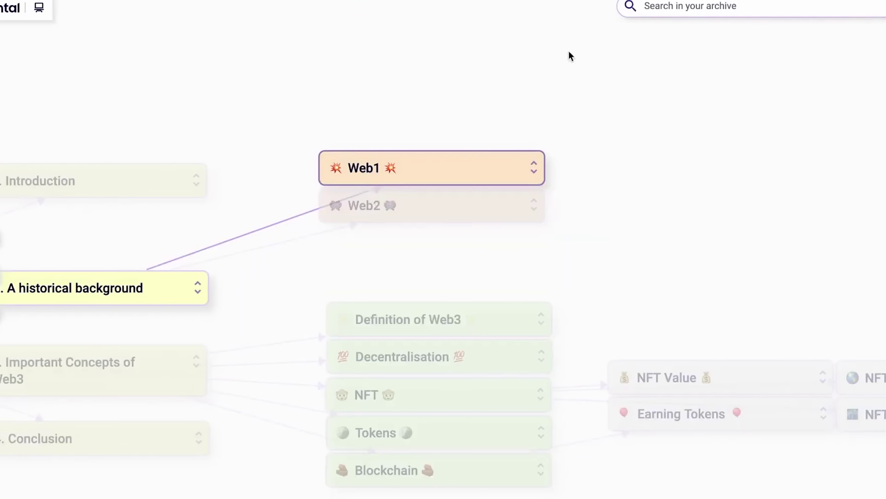
scroll(621, 167, "down", 5)
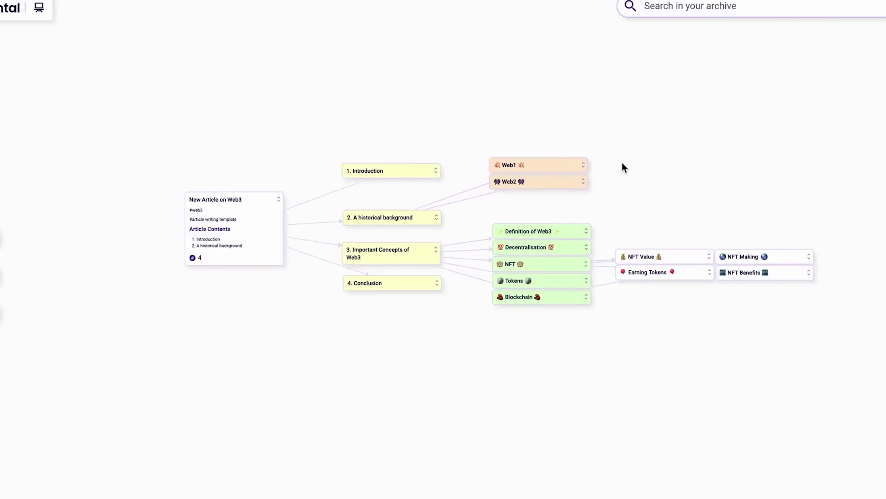
scroll(620, 167, "up", 2)
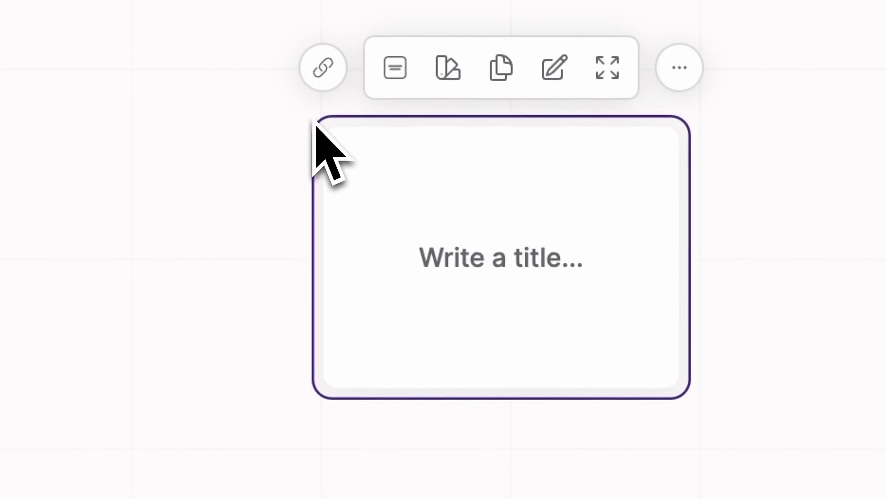
Step: Add a new card, then search 'proj' to find the Planning board
type("new card")
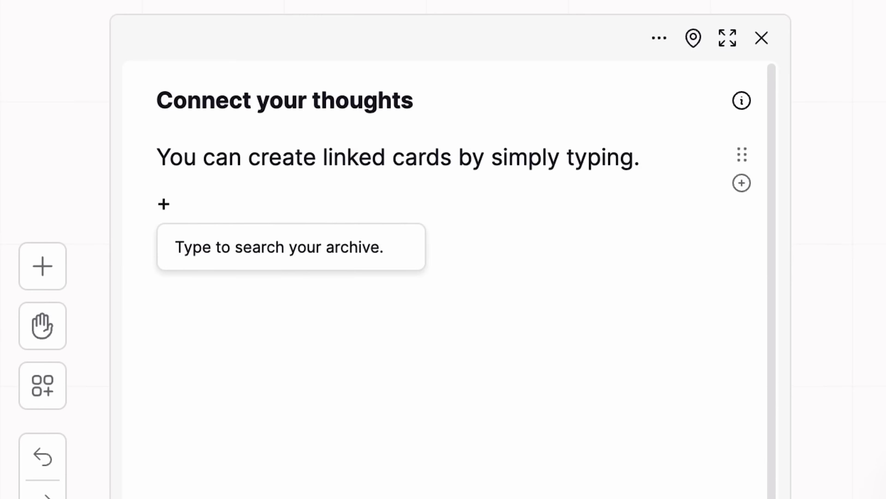
type("project")
scroll(286, 327, "down", 3)
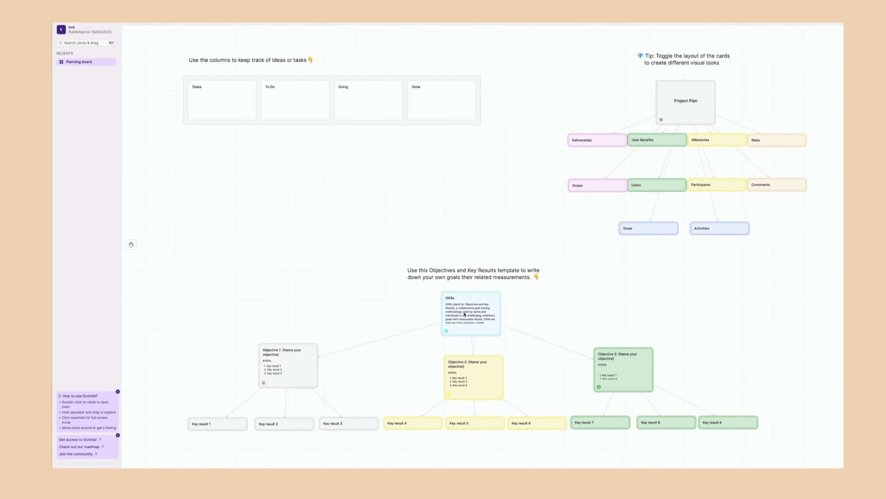
Step: Open the OKRs card and the Planning board, then follow the Key result 2 link
double_click(481, 309)
scroll(460, 317, "down", 5)
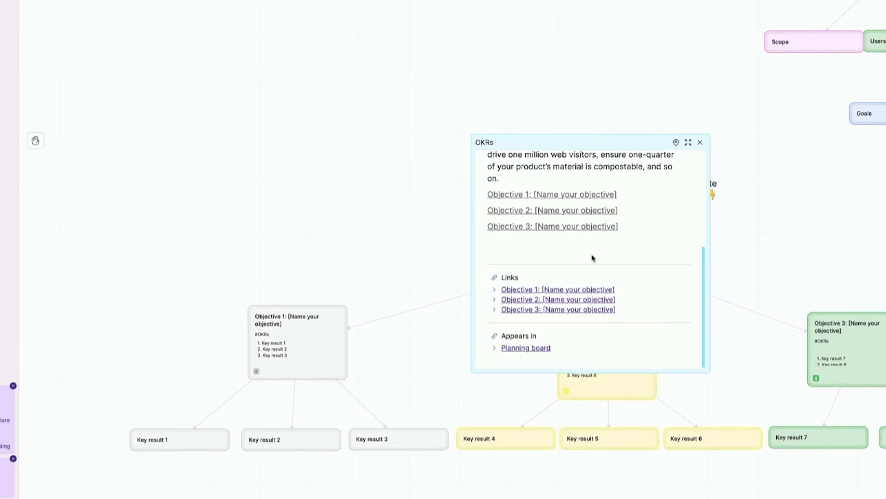
left_click(526, 348)
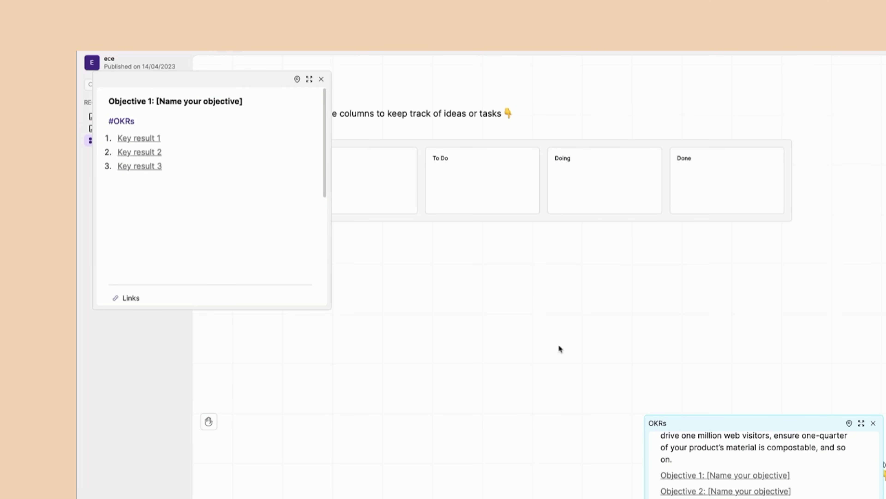
left_click(160, 152)
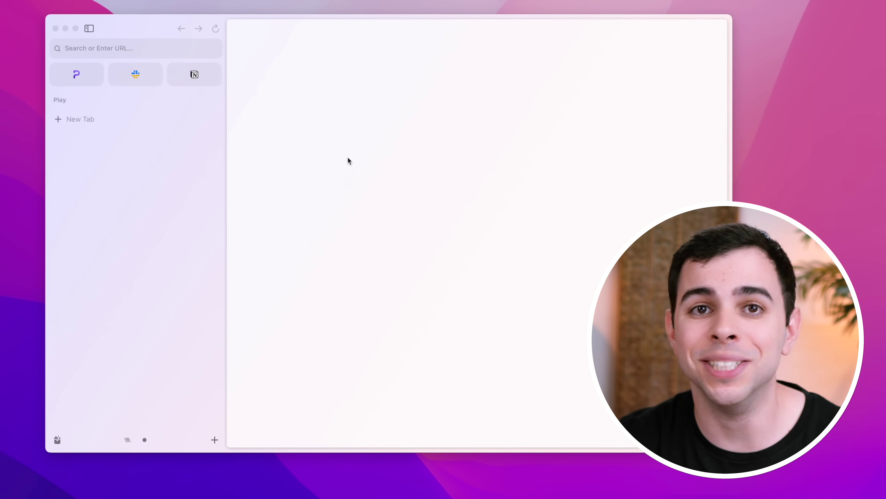
Step: Switch to the Work space and view the archived tabs in the Library
key("ctrl+1")
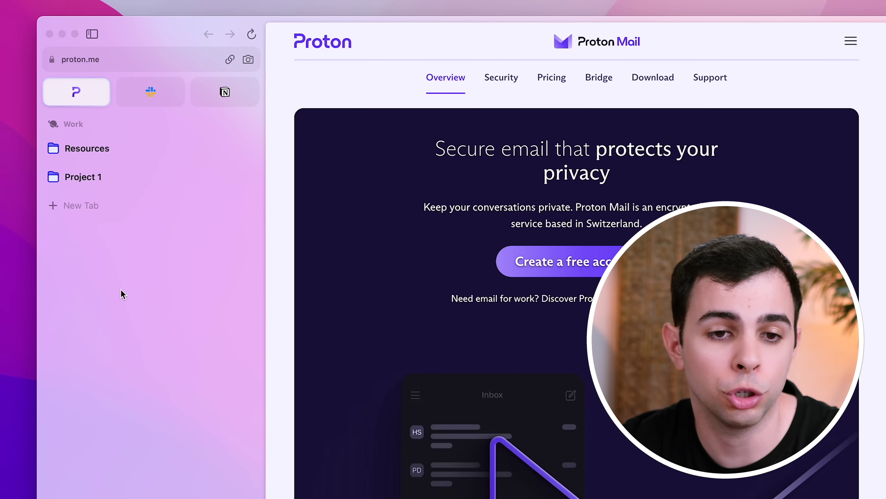
key("super+shift+l")
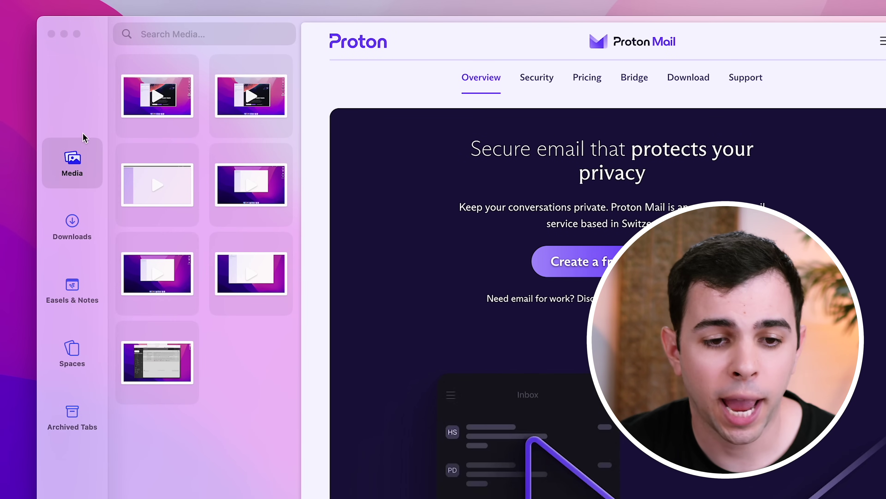
left_click(99, 421)
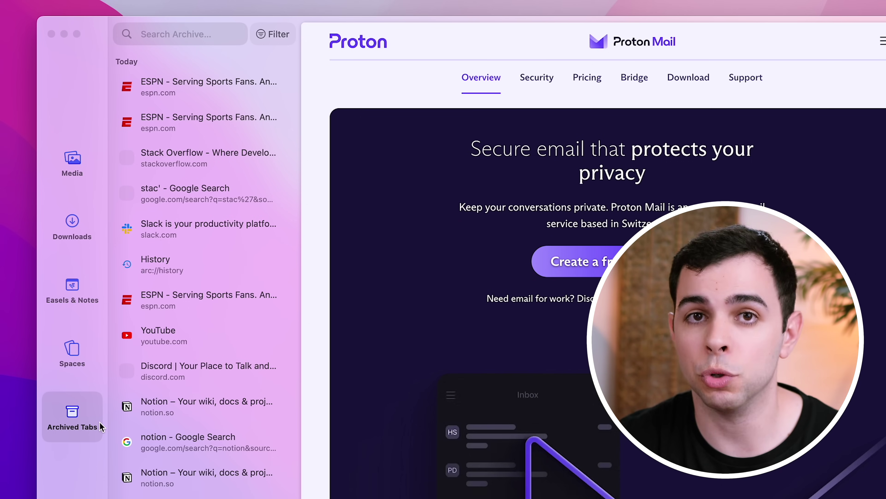
Step: Bring up the command bar, then dismiss it with Escape to leave Archived Tabs
mouse_move(196, 335)
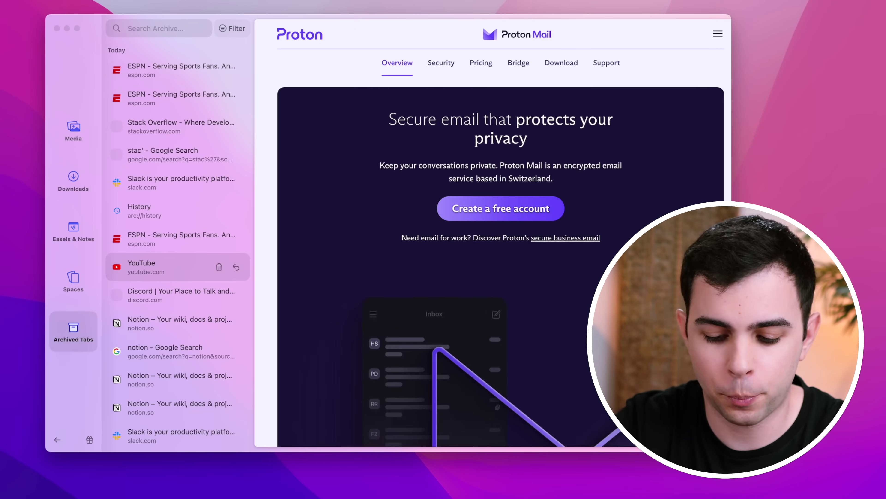
key("super+l")
type("e")
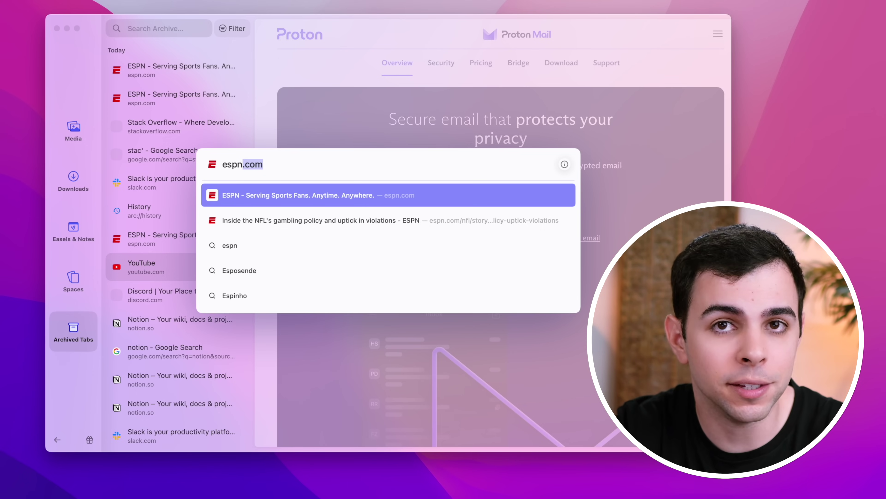
key("Escape")
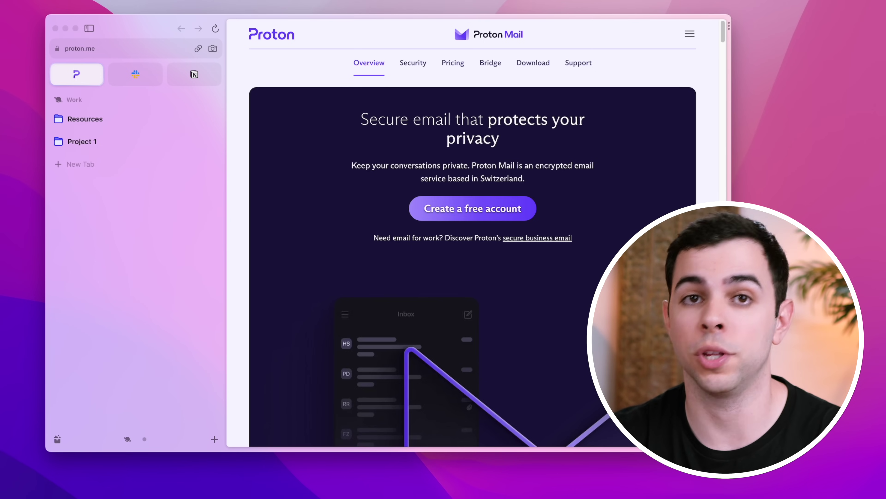
Step: Put Slack beside Proton Mail in a split view, widening the Proton Mail side
key("super+l")
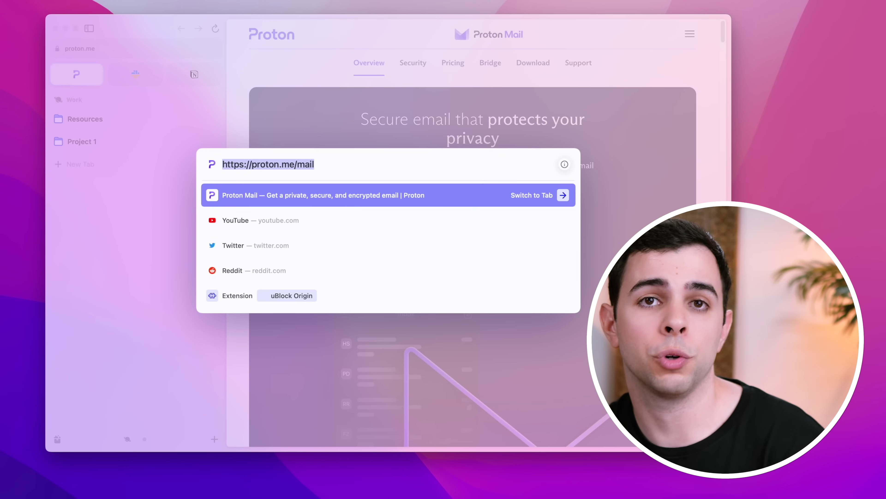
key("Return")
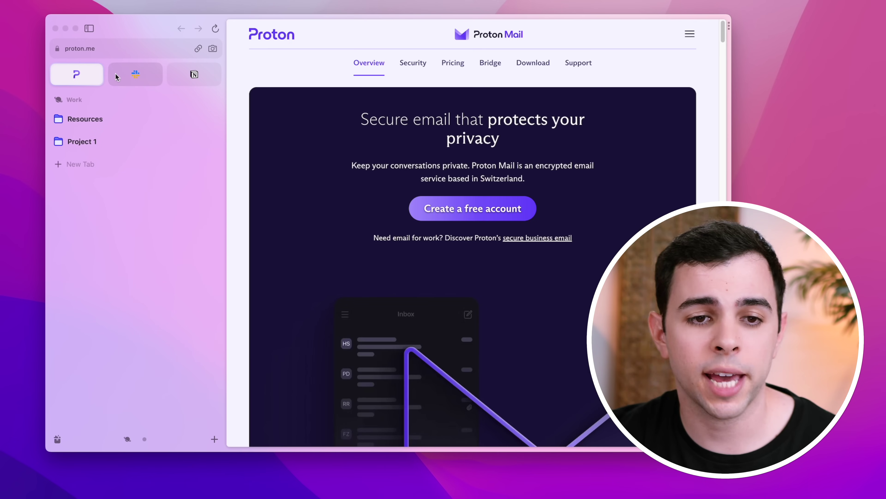
left_click_drag(116, 77, 542, 168)
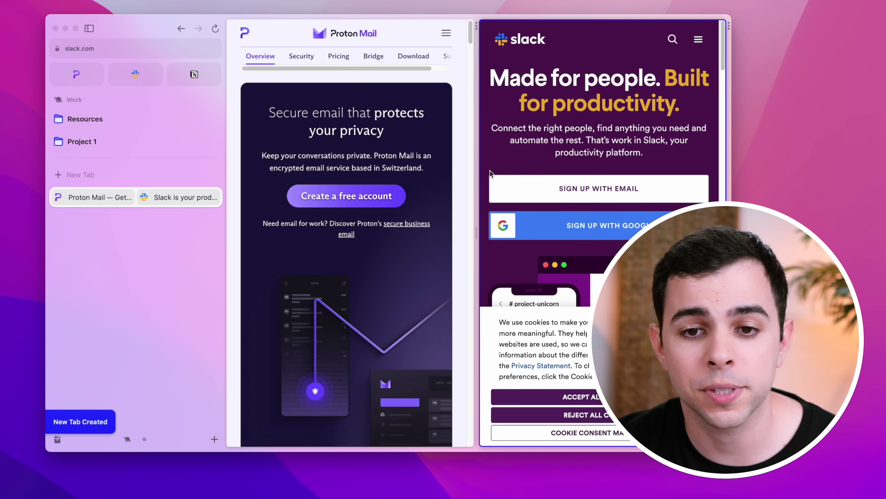
left_click_drag(485, 220, 551, 227)
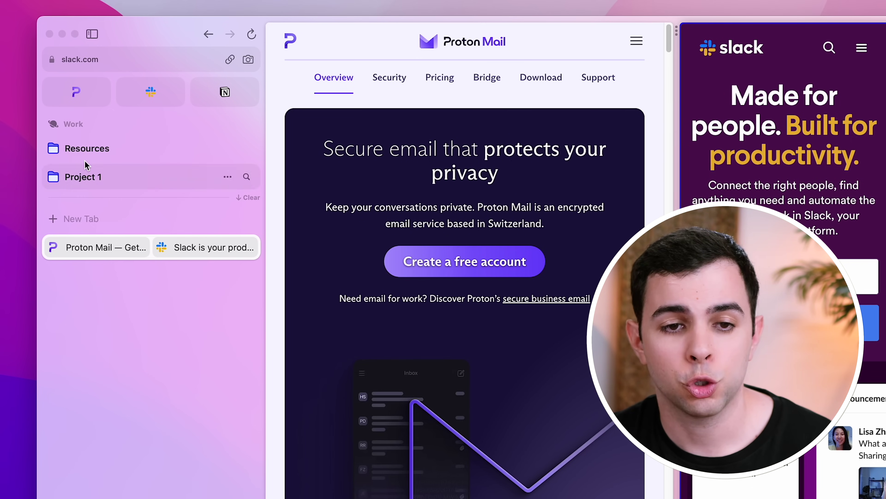
Step: Expand Resources to open Stack Overflow, then return to the Proton Mail/Slack split
left_click(105, 149)
left_click(131, 176)
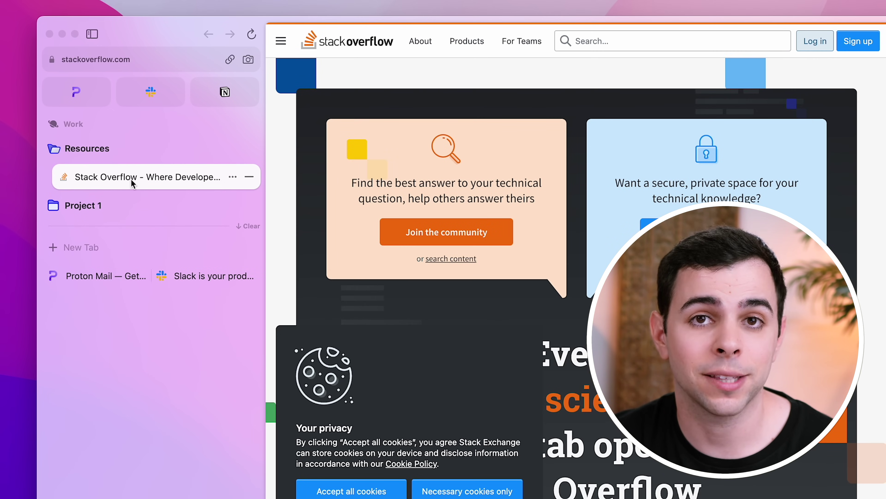
left_click(153, 269)
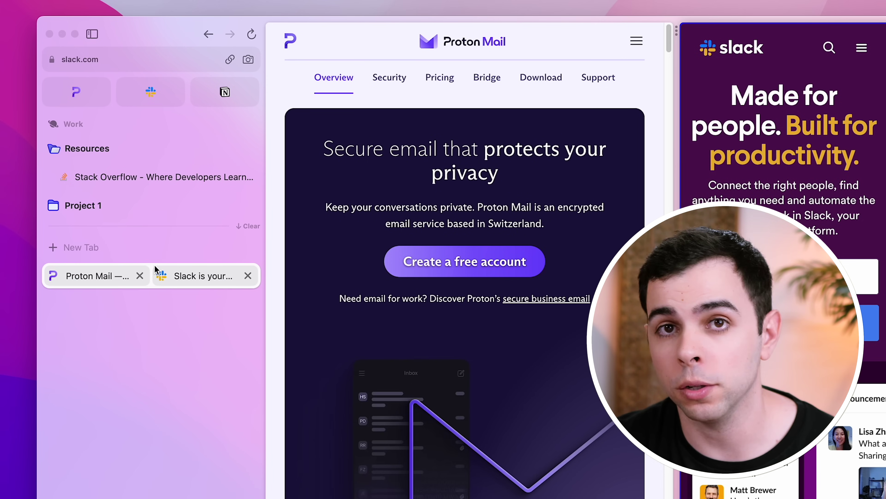
left_click(154, 266)
Step: Move the split tab into Project 1, cancel its rename, and switch to Stack Overflow
left_click_drag(127, 285, 118, 231)
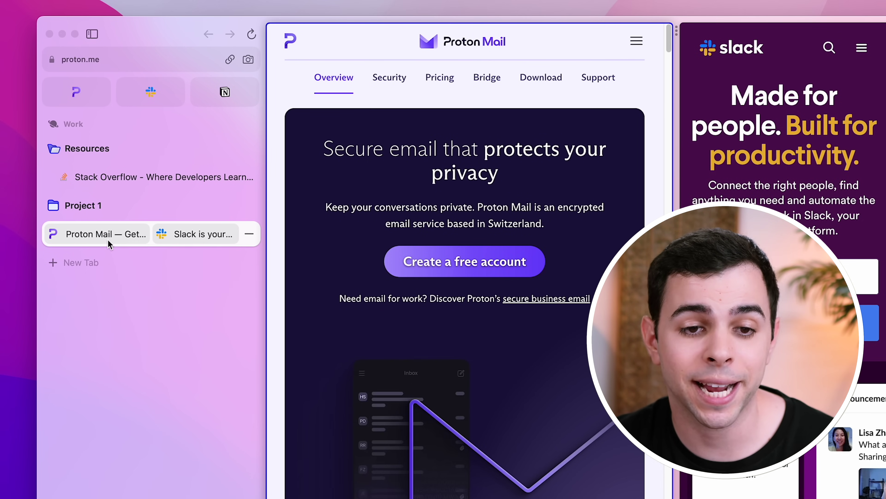
right_click(108, 239)
left_click(156, 317)
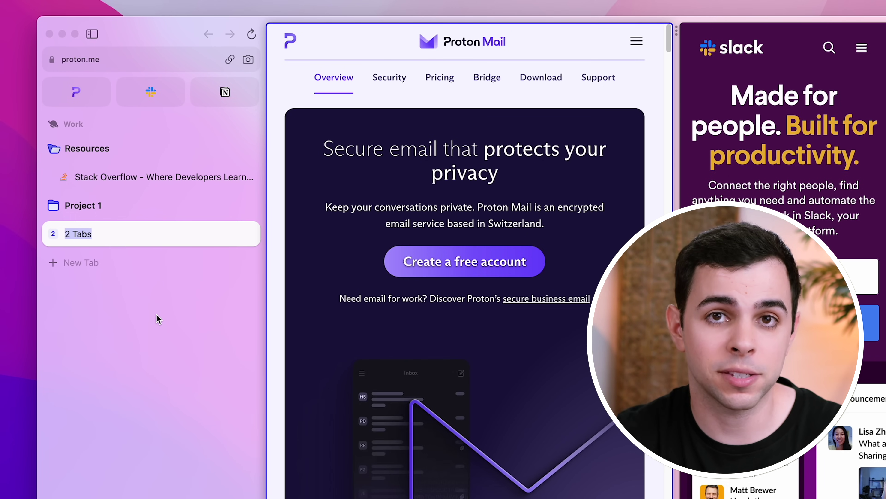
key("Escape")
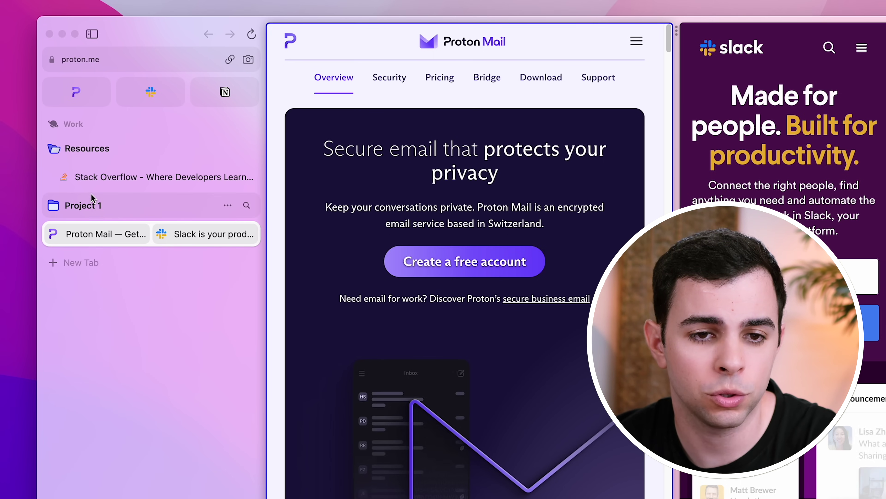
left_click(90, 186)
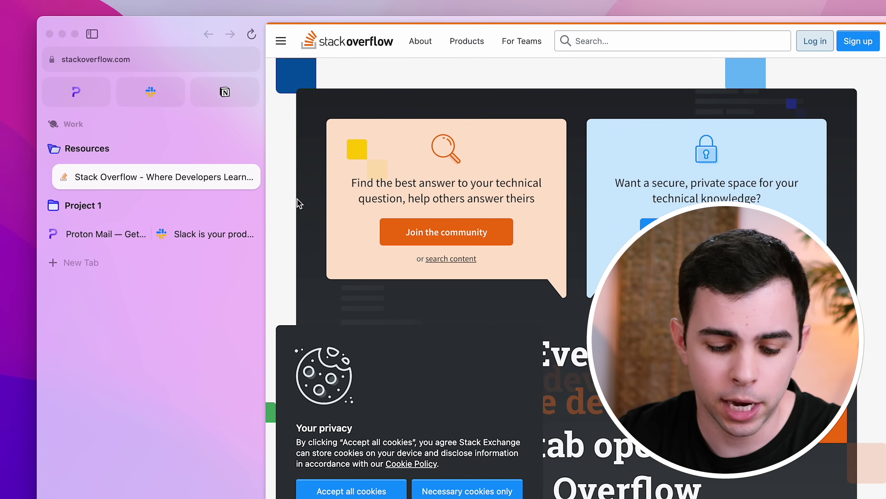
Step: Open Notion in a split with Stack Overflow and hide the sidebar with Cmd+S
key("super+t")
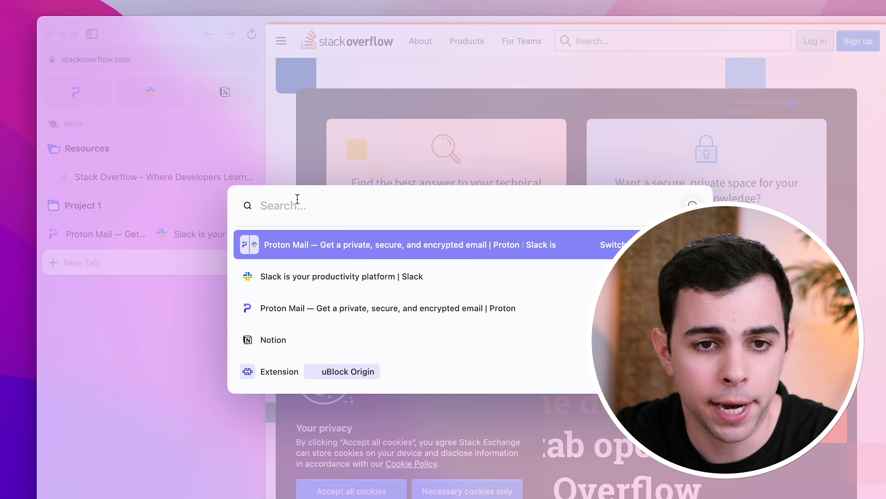
type("s")
key("BackSpace")
type("notion")
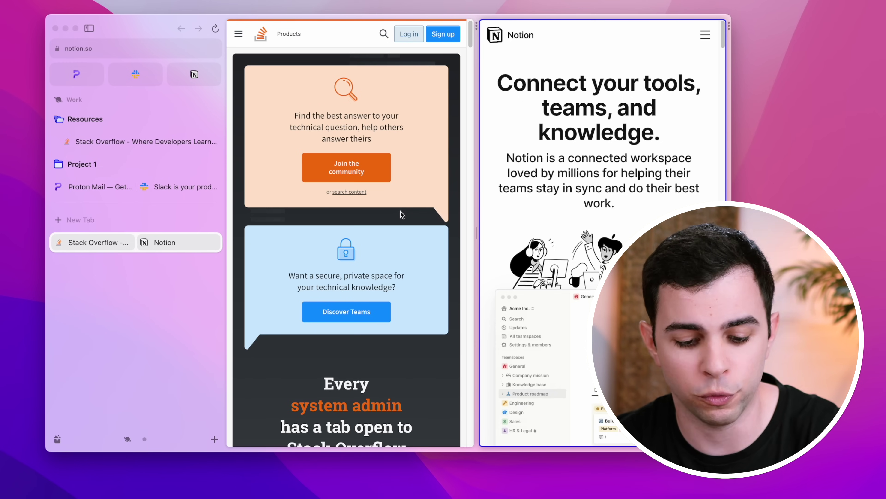
key("super+s")
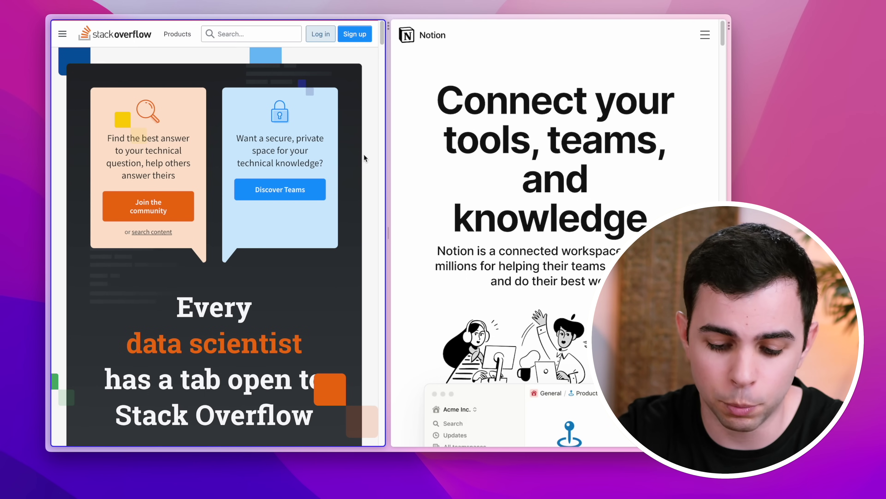
key("super+l")
Step: Set the ⌘S Reveal/Hide Sidebar shortcut to Prefer Arc in Keyboard Shortcuts settings
type("ke")
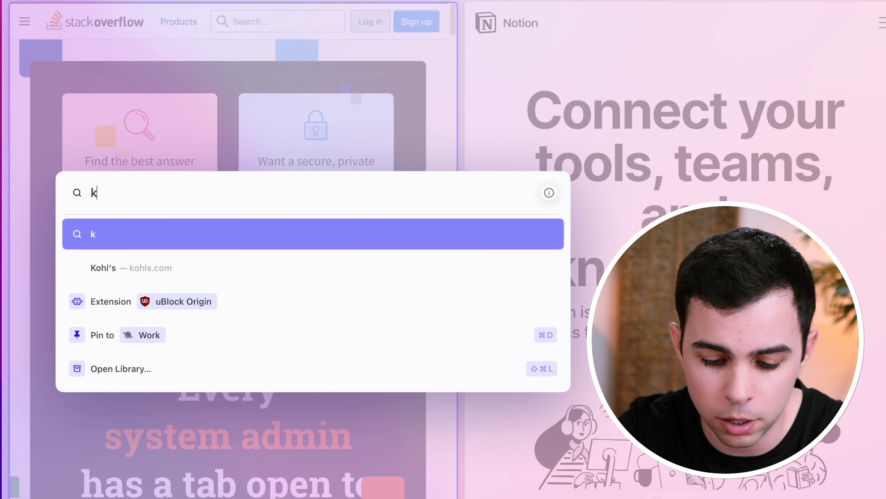
type("yboar")
key("Return")
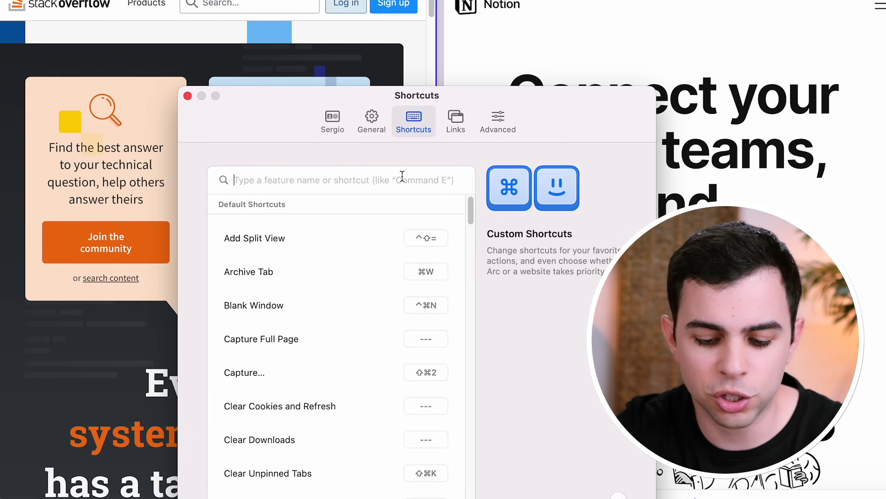
type("cmd s")
left_click(330, 255)
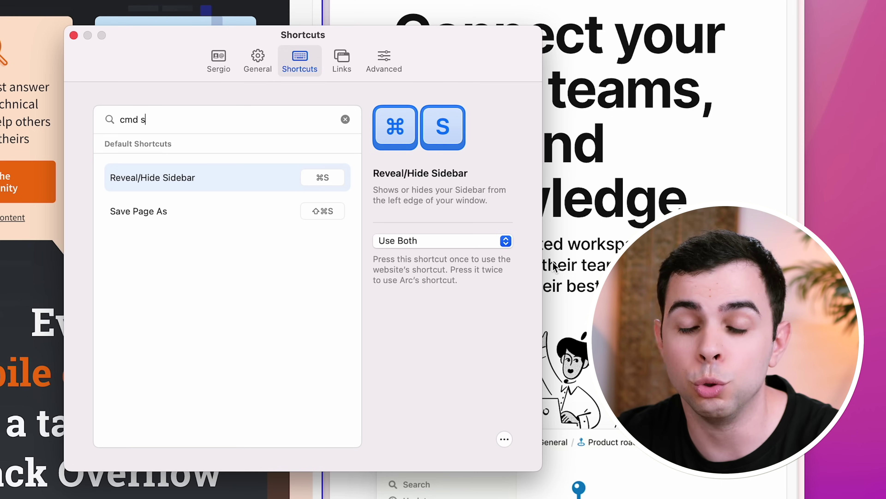
left_click(471, 241)
left_click(409, 258)
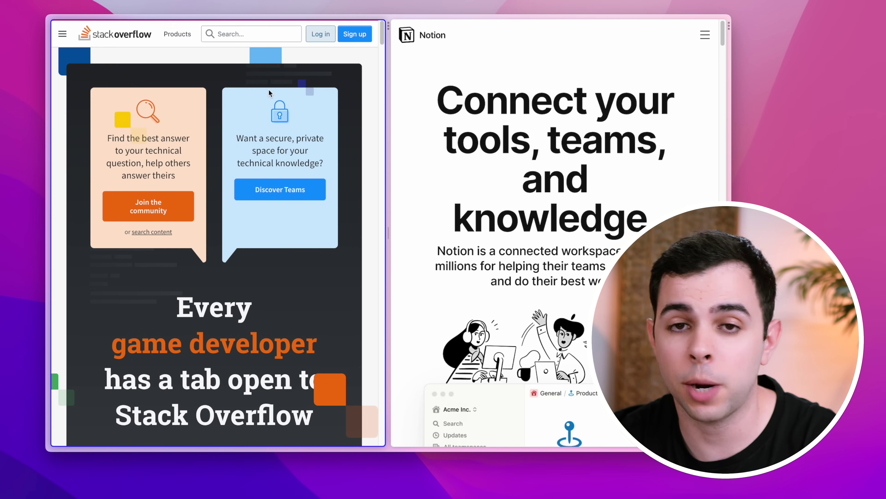
Step: Reveal the sidebar, close the Stack Overflow pane, and hide the sidebar so Notion fills the window
key("super+s")
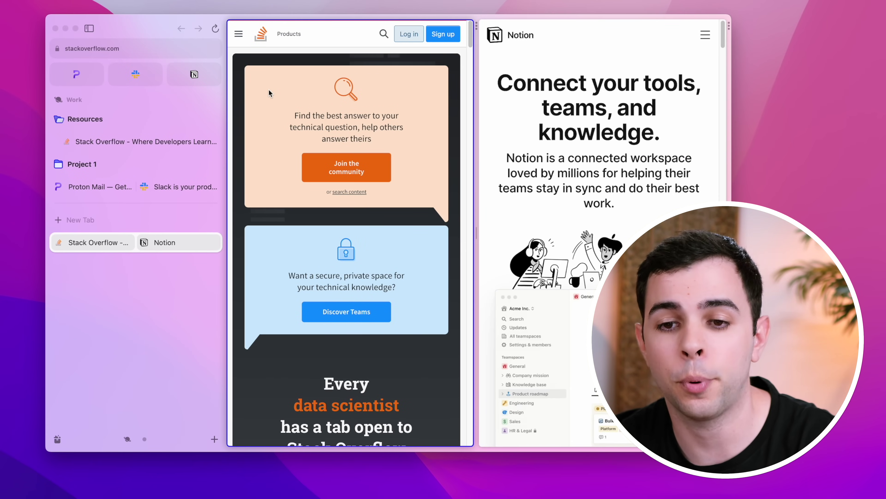
key("super+w")
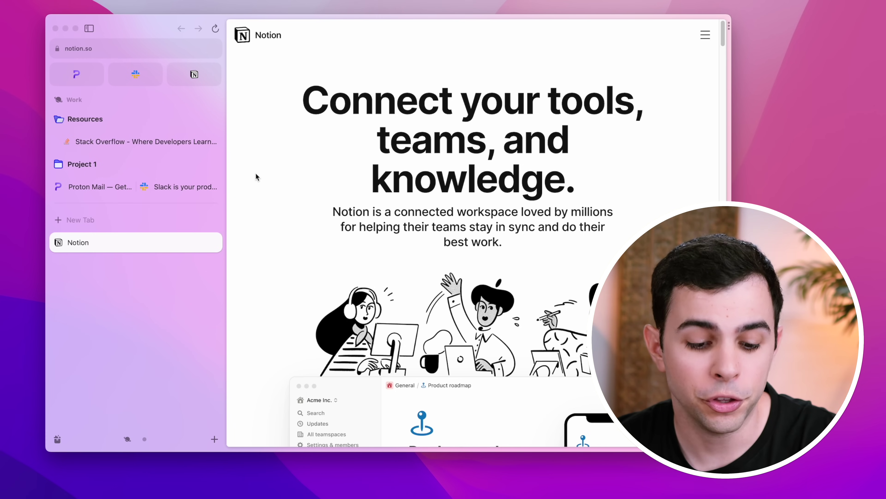
key("super+s")
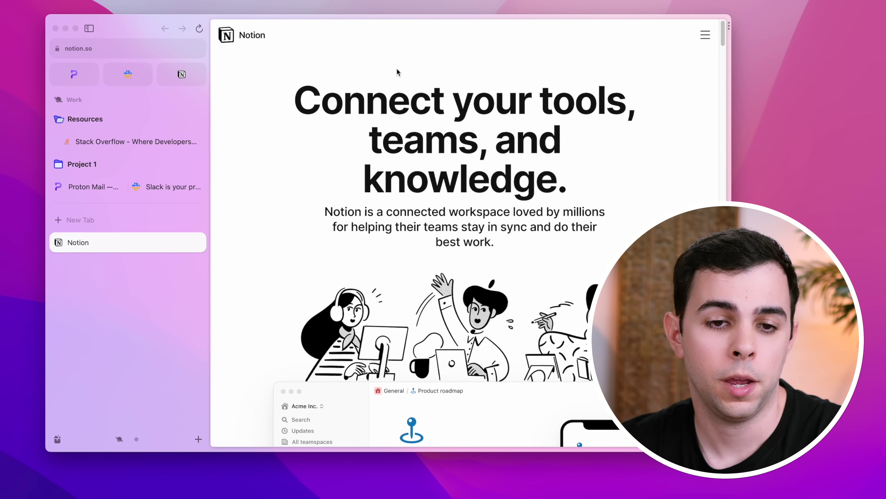
Step: In the Play space, preview the Gmail email's linked image in a Peek, then open it as a tab
key("ctrl+2")
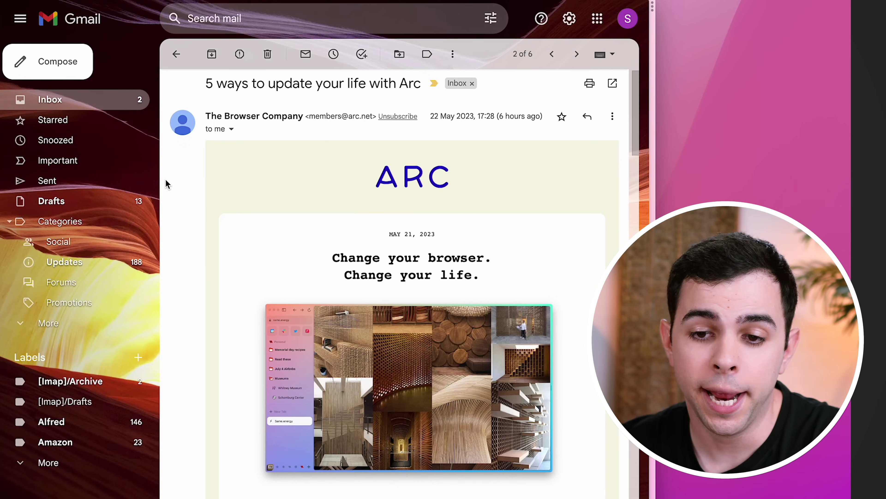
left_click(406, 354)
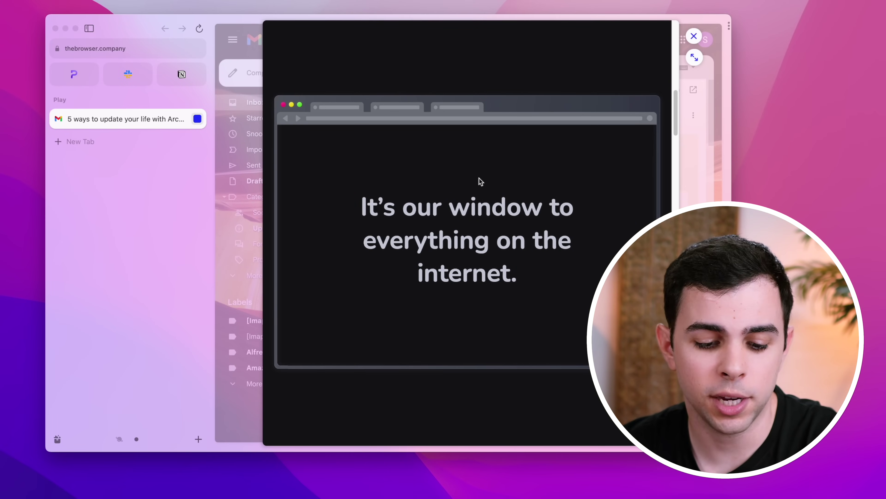
key("Escape")
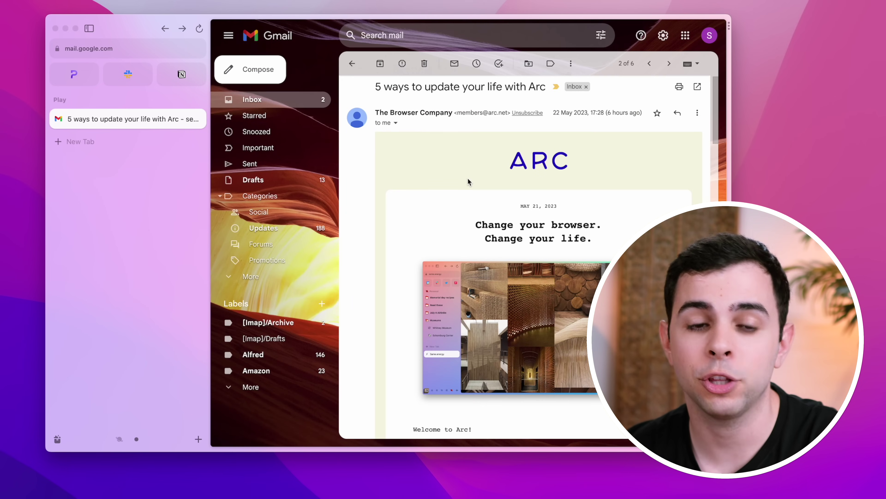
left_click(551, 293)
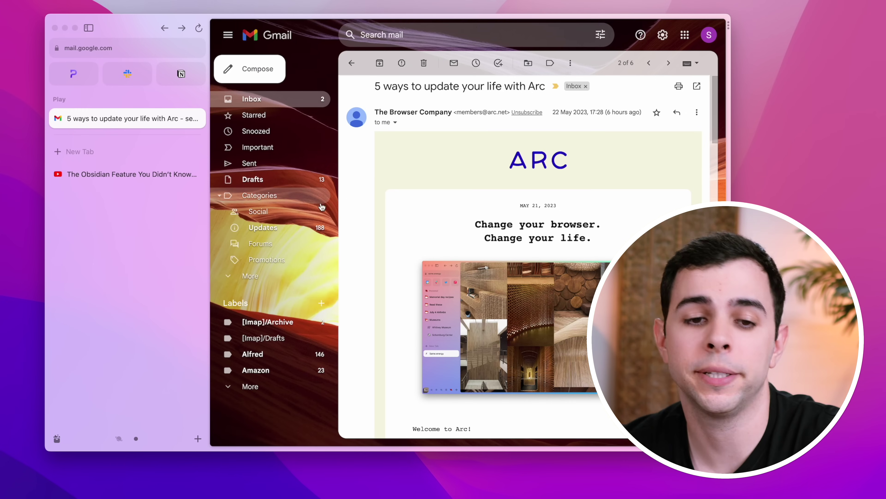
Step: Play the YouTube video, then return to Gmail and drag the floating player over the email
left_click(147, 175)
left_click(337, 145)
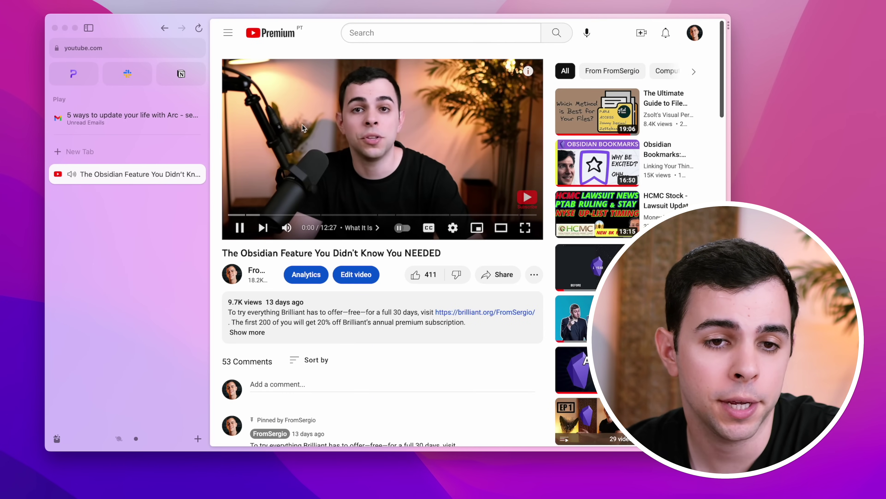
left_click(142, 125)
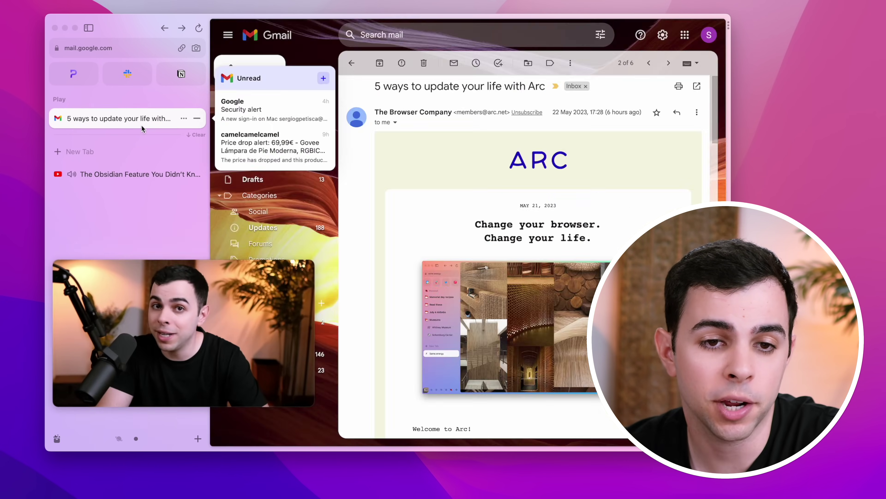
left_click_drag(169, 291, 588, 181)
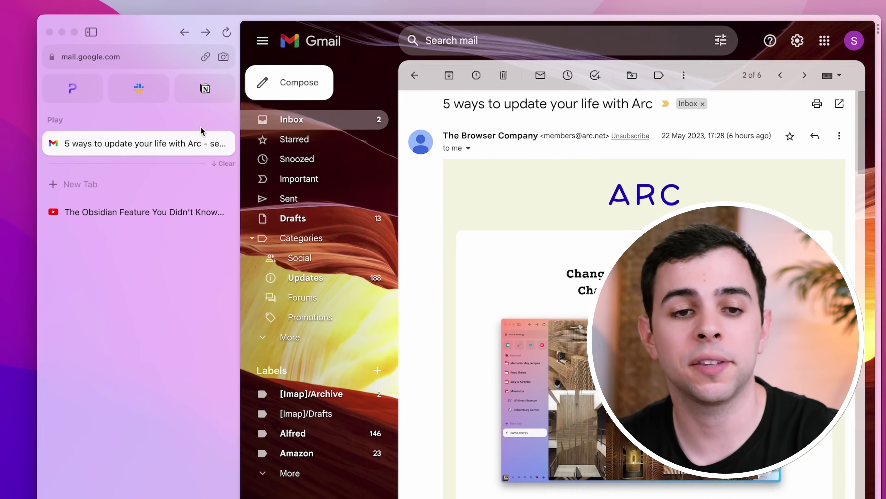
Step: Swipe the sidebar from the Work space back to the Play space showing Gmail
scroll(158, 320, "right", 3)
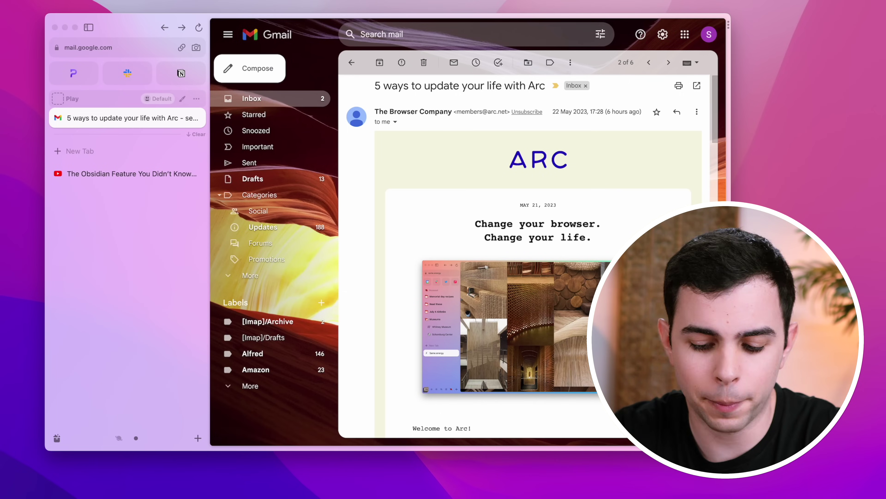
Step: Add an Air Traffic Control route in Link Preferences that opens amazon.com links in Work
key("super+l")
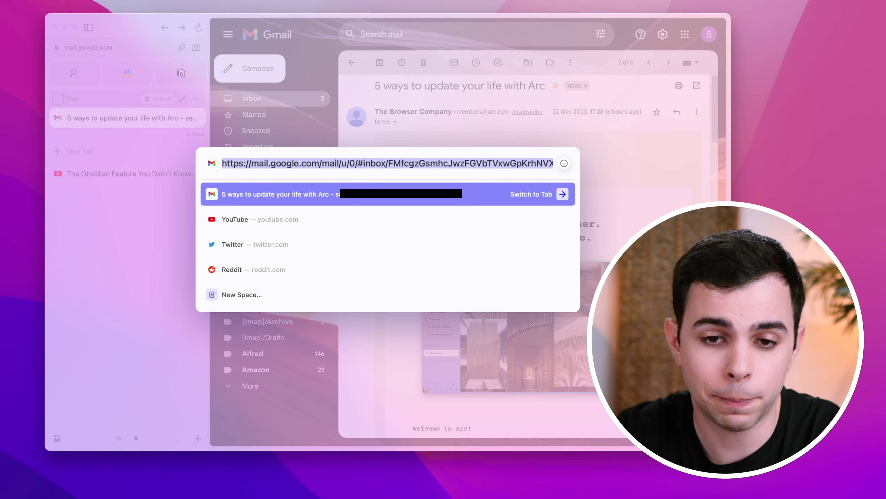
type("link")
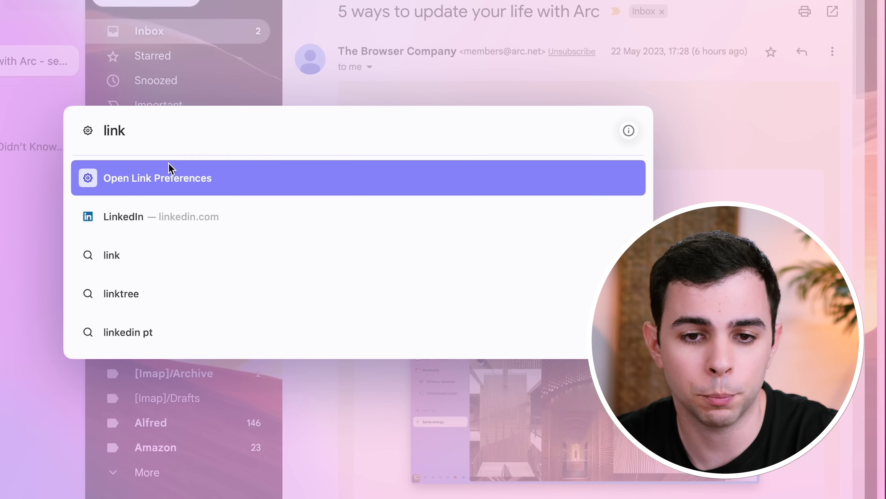
key("Return")
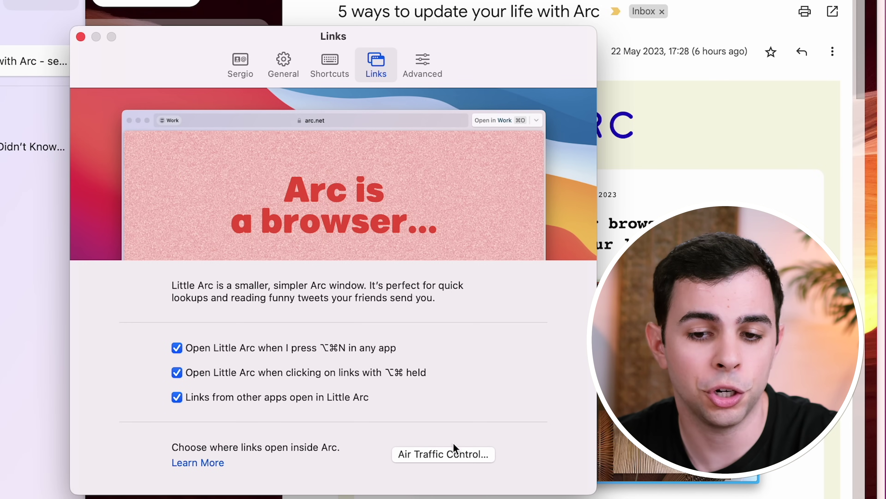
left_click(454, 452)
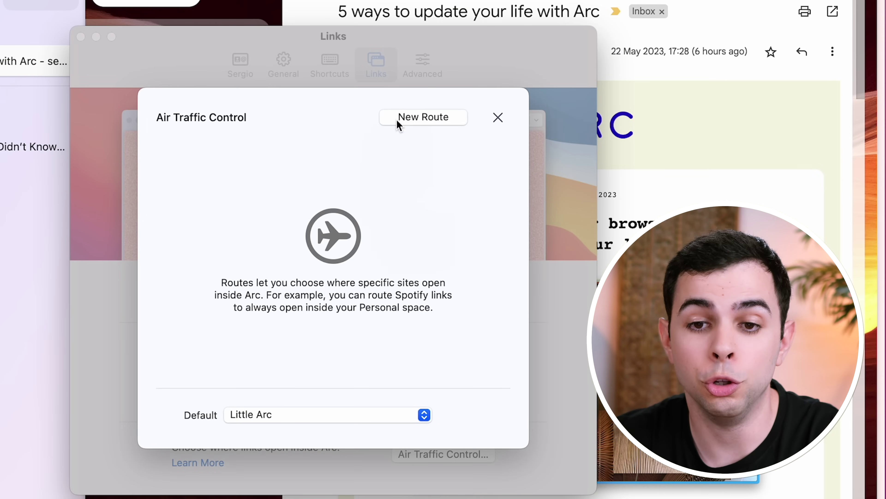
left_click(402, 119)
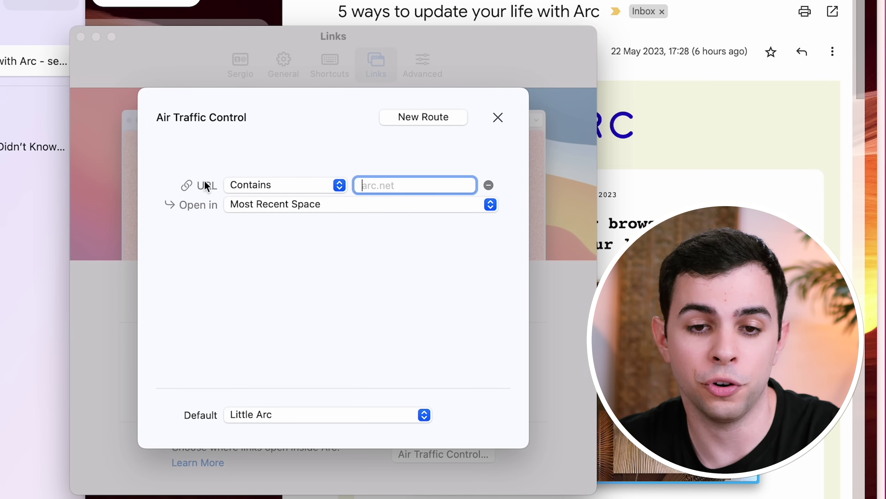
type("amazon.com")
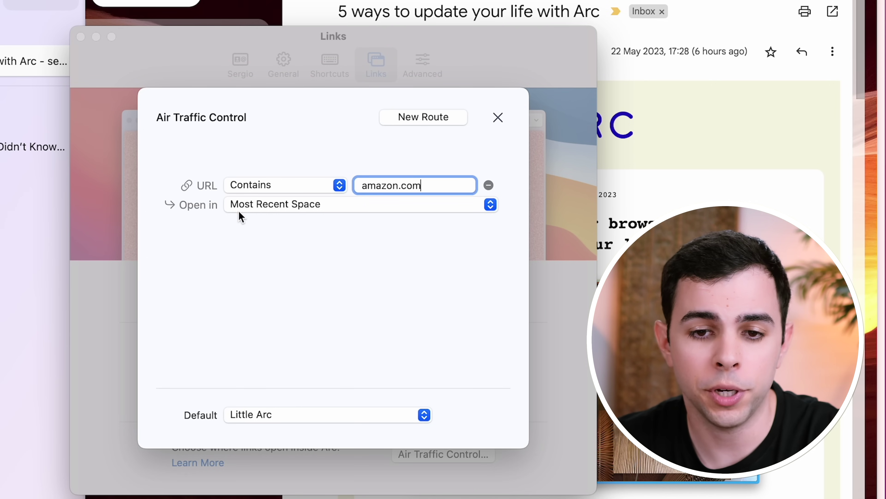
left_click(251, 211)
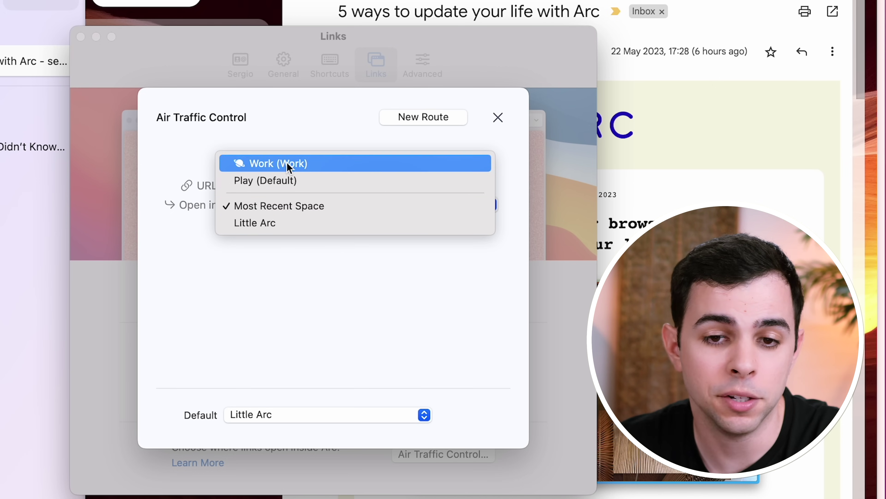
left_click(279, 164)
left_click(500, 116)
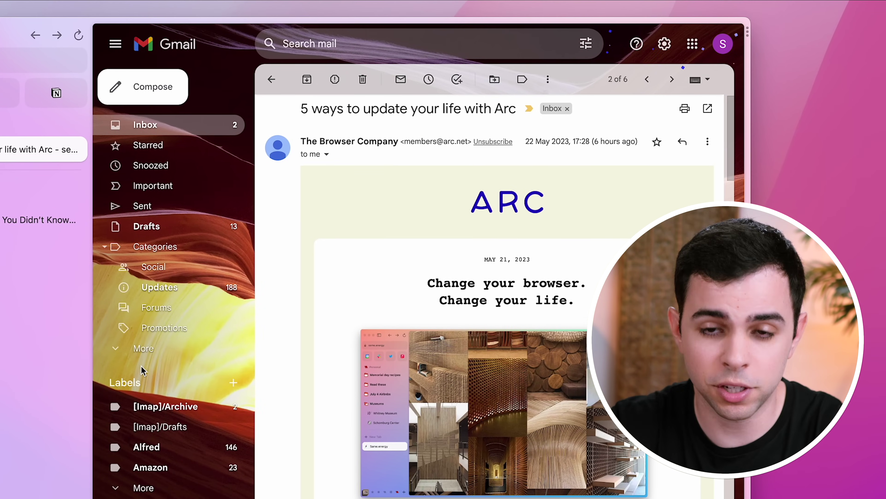
Step: Copy the open Gmail message's URL with Cmd+Shift+C
key("super+shift+c")
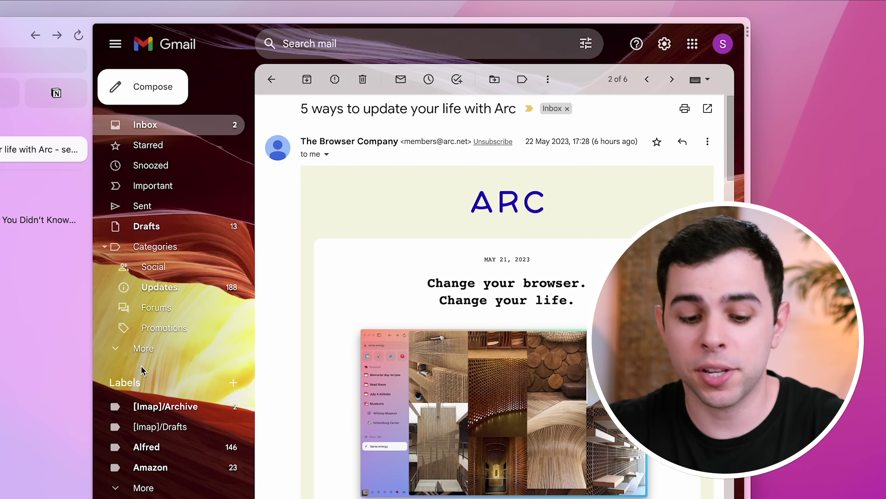
key("super+shift+c")
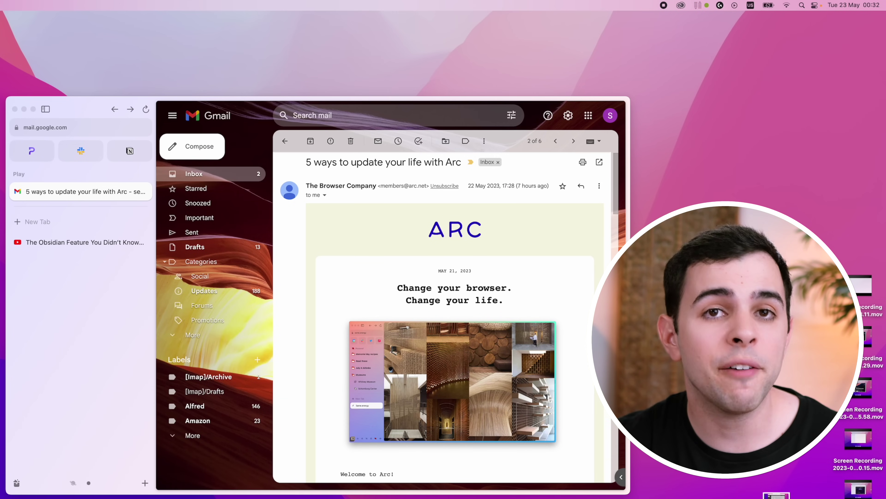
Step: Open the command bar to switch to the Work space's Notion tab
key("super+t")
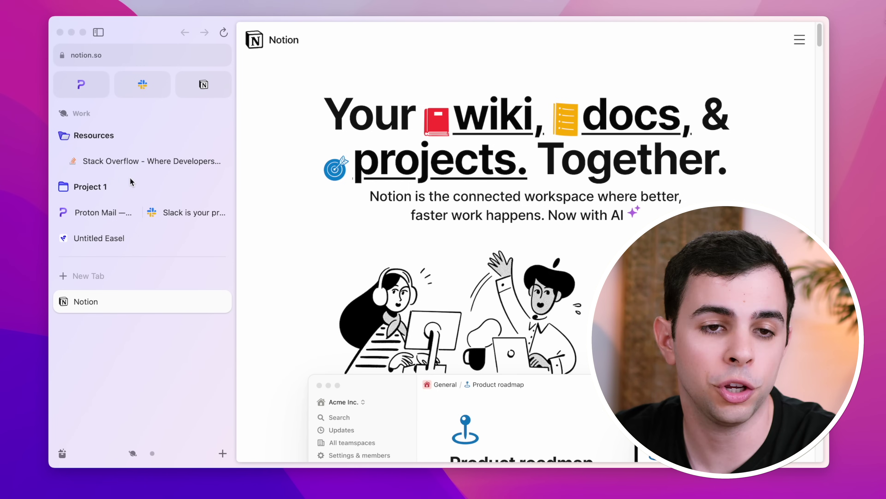
Step: Browse the Library's Media section, dragging out a screen recording, then view Downloads
scroll(184, 185, "left", 5)
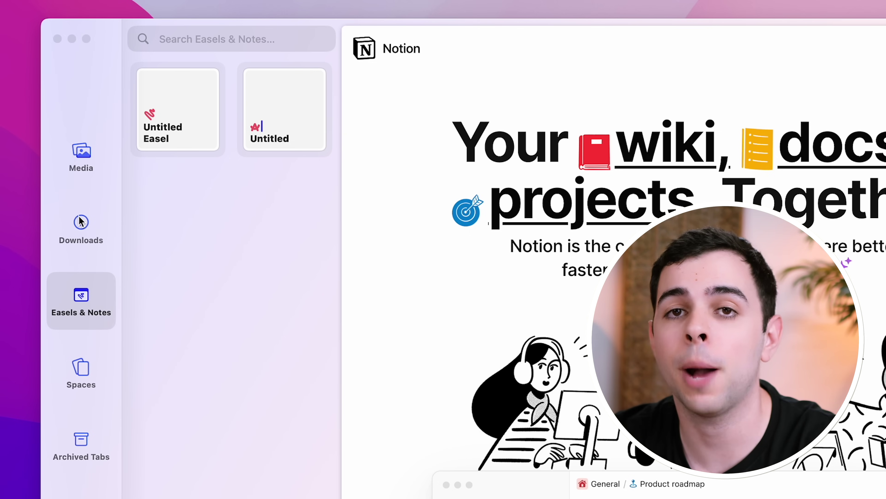
left_click(81, 154)
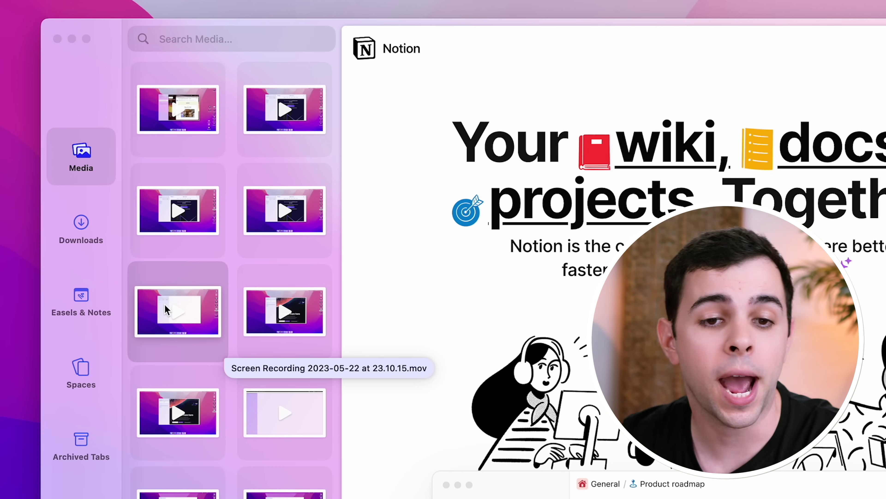
left_click_drag(185, 233, 225, 234)
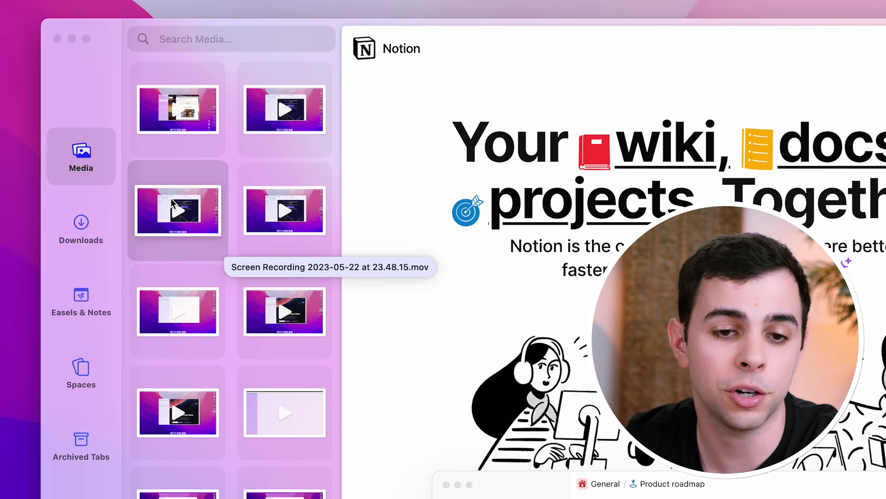
left_click(100, 222)
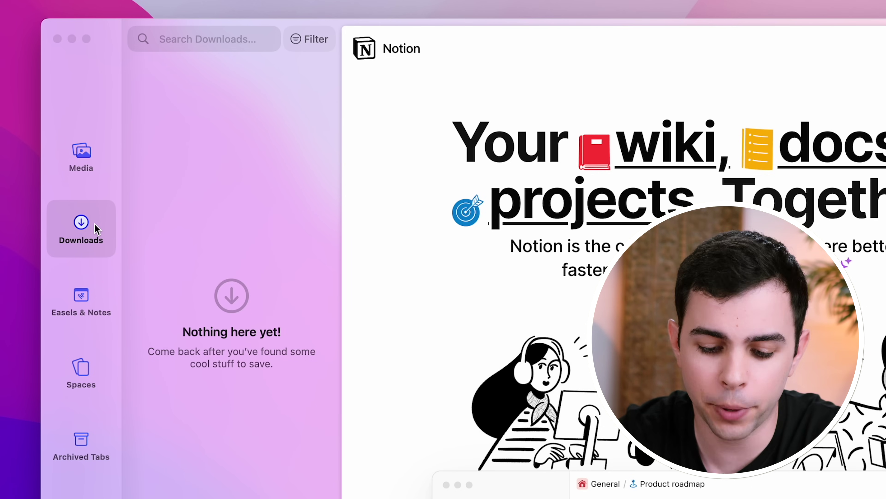
Step: Create a blank New Note from the command bar
key("super+l")
type("new note")
key("Return")
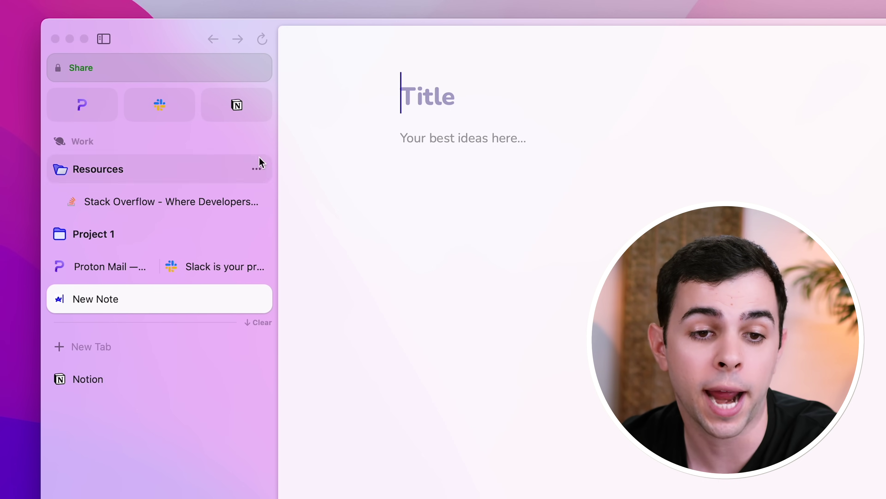
Step: File New Note into Project 1 and create a new Untitled Easel
left_click_drag(156, 297, 141, 236)
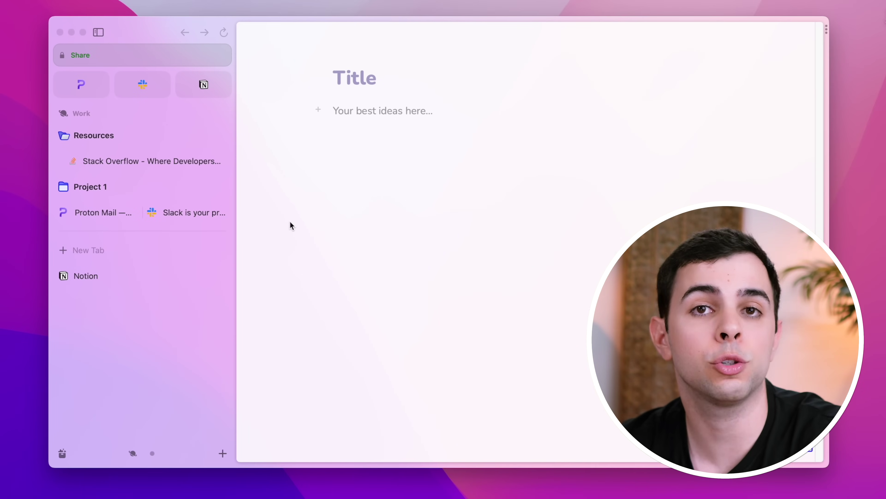
key("super+l")
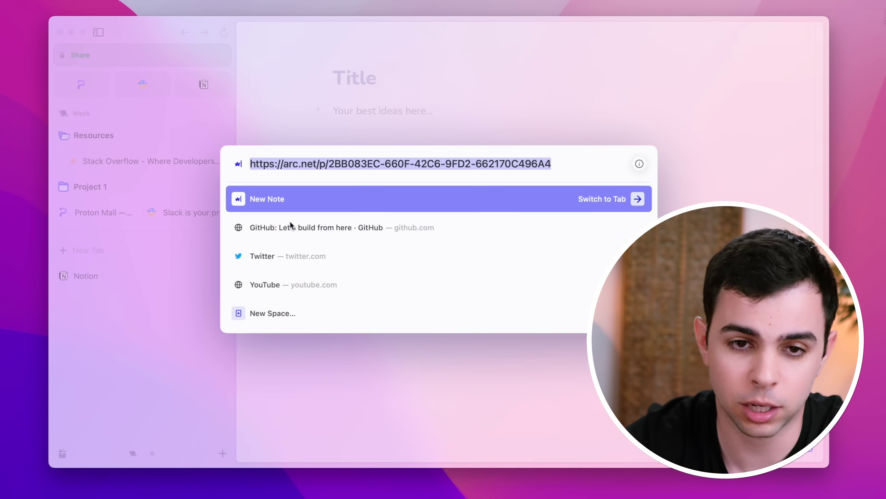
type("new eas")
key("Return")
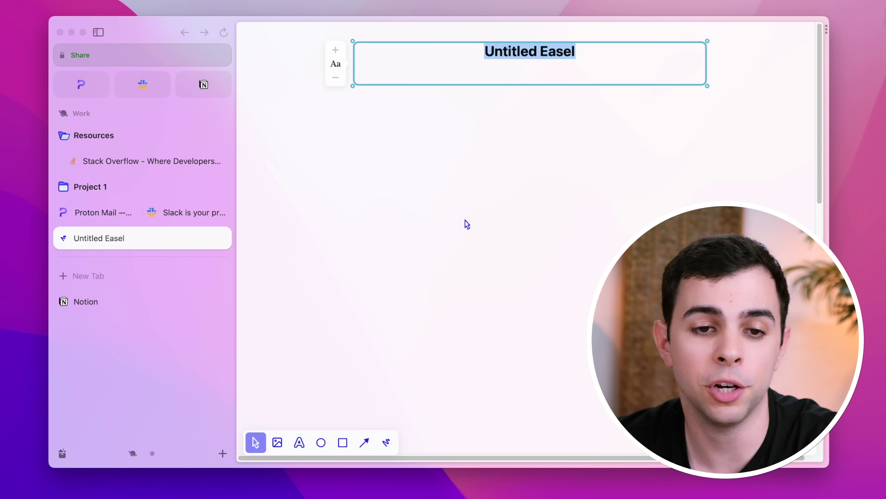
Step: Copy the Stack Overflow tab's URL and paste it onto the easel as a link card
right_click(160, 162)
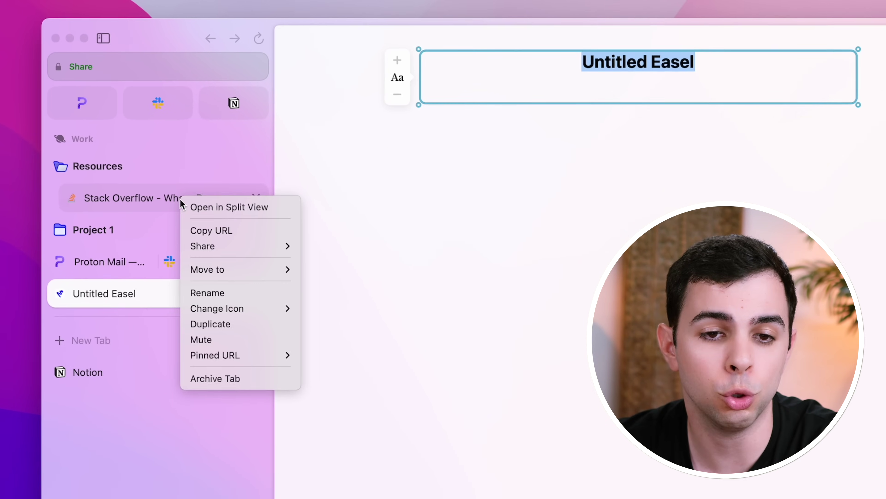
left_click(220, 229)
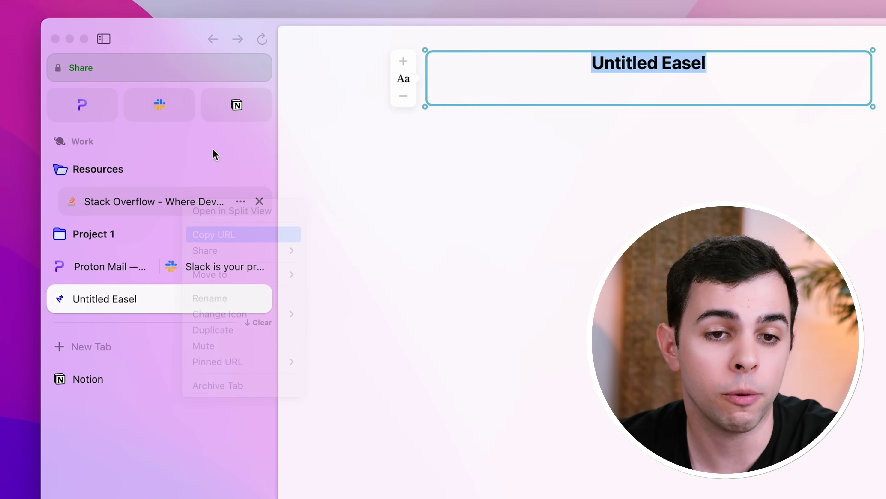
left_click(390, 211)
key("super+v")
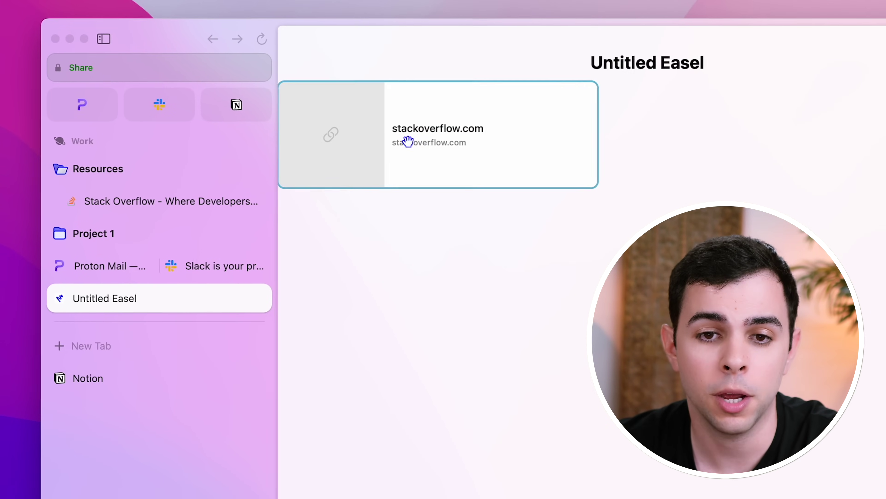
left_click(406, 143)
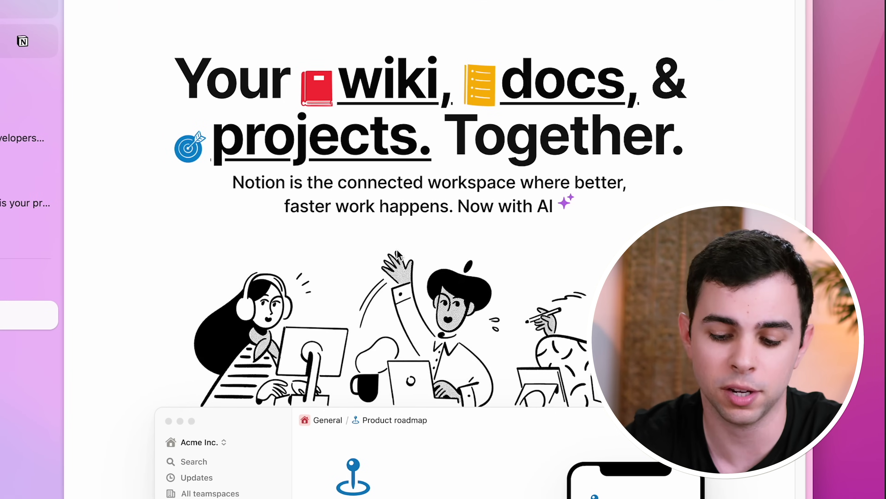
Step: Start a region capture of the Notion page with Cmd+Shift+2
key("super+shift+2")
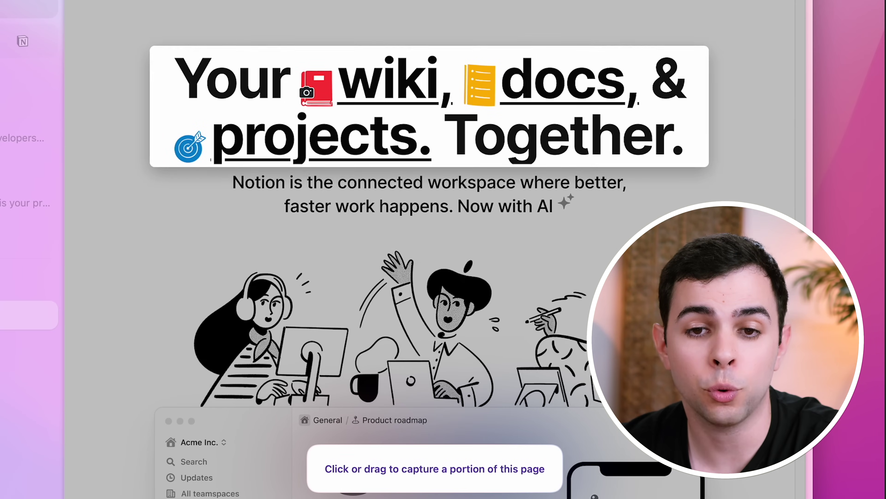